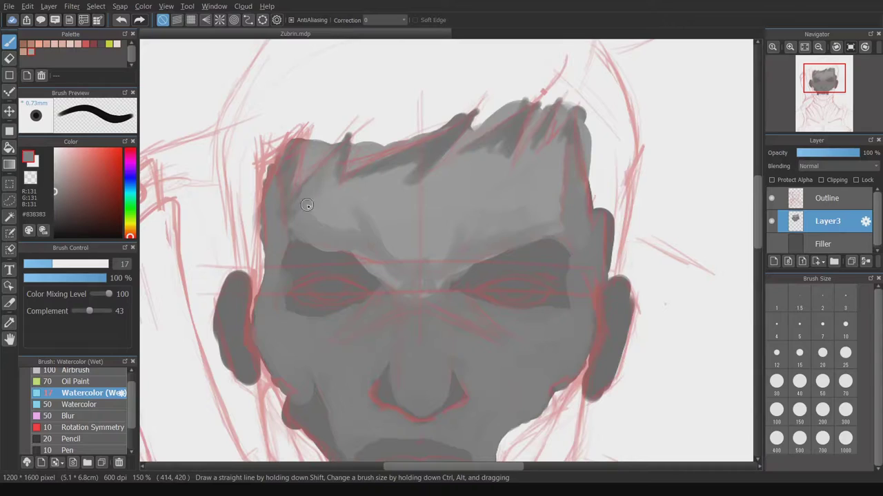
Shade the forehead, left temple and left brow area in mid greys with Watercolor (Wet)
drag(276, 186, 279, 217)
mouse_move(352, 166)
mouse_down()
mouse_move(454, 132)
mouse_move(524, 122)
mouse_move(544, 138)
mouse_up()
alt+click(414, 149)
drag(324, 152, 345, 172)
mouse_move(355, 273)
mouse_down()
mouse_move(297, 269)
mouse_move(290, 248)
mouse_up()
Block in the left cheek down to the mouth in light grey #A2A2A2 at brush size 50
alt+click(305, 339)
drag(379, 345, 335, 306)
mouse_move(348, 348)
mouse_down()
mouse_move(360, 369)
mouse_move(297, 324)
mouse_up()
drag(324, 352, 351, 404)
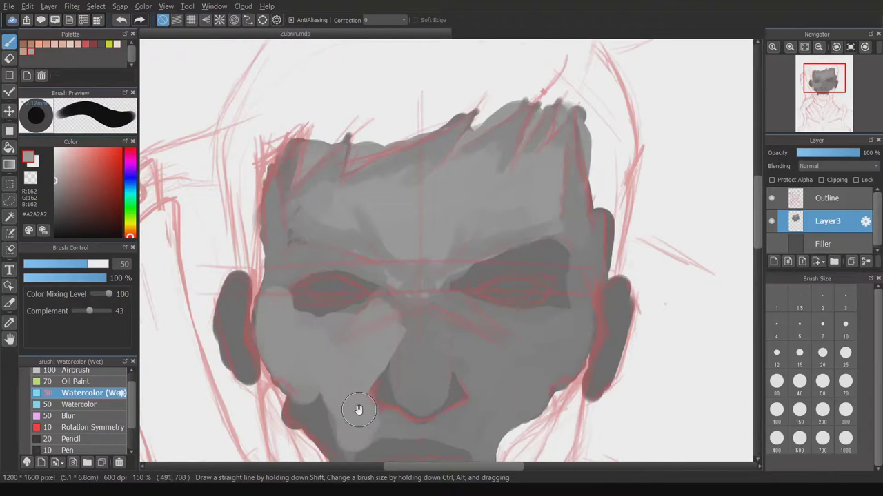
Block in the right cheek with the same light grey, trimming the dark area below the right eye
scroll(351, 404, down, 2)
drag(469, 303, 522, 355)
drag(572, 234, 524, 317)
drag(510, 262, 484, 368)
Shade the sides and tip of the nose, the furrows between the brows and the right brow ridge
mouse_move(386, 241)
mouse_down()
mouse_move(461, 288)
mouse_move(407, 344)
mouse_up()
alt+click(400, 228)
mouse_move(390, 207)
mouse_down()
mouse_move(329, 217)
mouse_move(434, 201)
mouse_up()
drag(456, 155, 444, 199)
mouse_move(393, 298)
mouse_down()
mouse_move(401, 233)
mouse_move(442, 307)
mouse_up()
mouse_move(441, 248)
mouse_down()
mouse_move(483, 214)
mouse_move(552, 197)
mouse_move(520, 207)
mouse_up()
Blend the lower right cheek, left jaw and left cheek edge in grey #8B8B8B at brush size 21
mouse_move(510, 355)
mouse_down()
mouse_move(495, 405)
mouse_move(542, 348)
mouse_up()
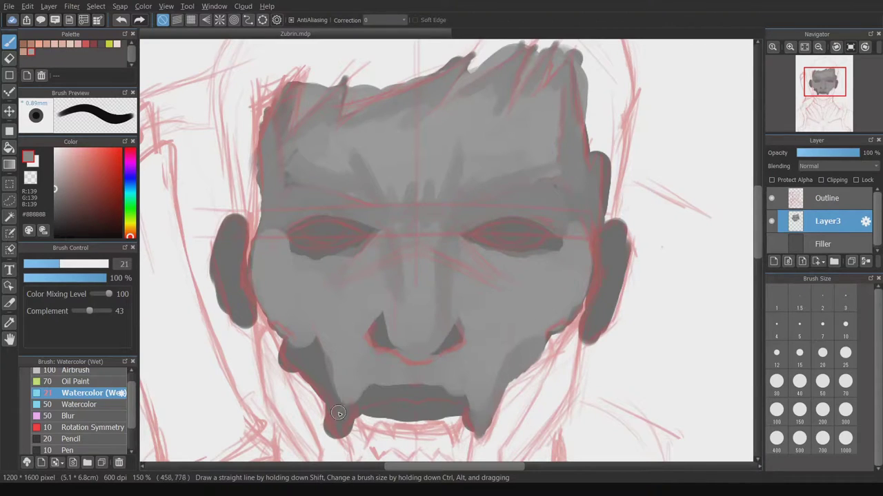
drag(337, 417, 313, 345)
drag(262, 259, 269, 317)
Paint a dark grey arc over the left eye socket, from the temple to the side of the nose
alt+click(265, 321)
drag(373, 219, 311, 227)
drag(375, 221, 400, 255)
drag(321, 196, 272, 227)
mouse_move(348, 210)
mouse_down()
mouse_move(258, 238)
mouse_move(289, 273)
mouse_move(365, 238)
mouse_up()
Carve both eyes into almond shapes with sampled light grey #999999 at brush size 19
alt+click(299, 280)
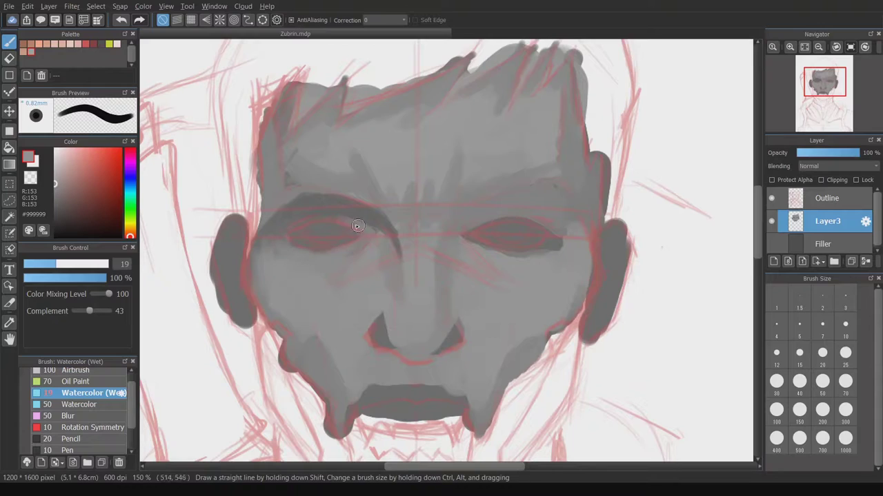
drag(297, 224, 348, 216)
drag(455, 238, 566, 248)
Darken the left temple and the furrows between the brows, using grey #757575 for the furrows
alt+click(271, 219)
drag(270, 227, 274, 117)
click(55, 202)
drag(373, 165, 404, 236)
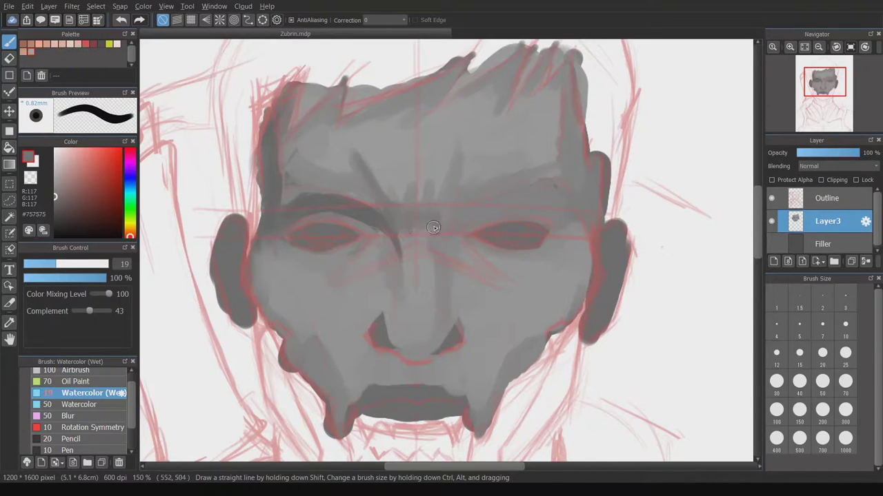
drag(407, 183, 441, 234)
drag(442, 155, 455, 234)
Darken the right brow and eye socket and the right side of the nose bridge
mouse_move(472, 203)
mouse_down()
mouse_move(497, 228)
mouse_move(500, 205)
mouse_move(555, 207)
mouse_up()
mouse_move(462, 207)
mouse_down()
mouse_move(441, 251)
mouse_move(445, 283)
mouse_up()
drag(489, 196, 555, 186)
drag(593, 155, 545, 231)
Darken the right temple and the right edge of the face beside the ear
drag(579, 190, 562, 86)
mouse_move(593, 203)
mouse_down()
mouse_move(571, 179)
mouse_move(580, 290)
mouse_up()
drag(579, 258, 583, 303)
Shade both sides of the nose and its nostril wings, blending with greys sampled from the face
alt+click(389, 235)
mouse_move(389, 234)
mouse_down()
mouse_move(393, 296)
mouse_move(382, 348)
mouse_up()
drag(468, 352, 458, 249)
alt+click(366, 246)
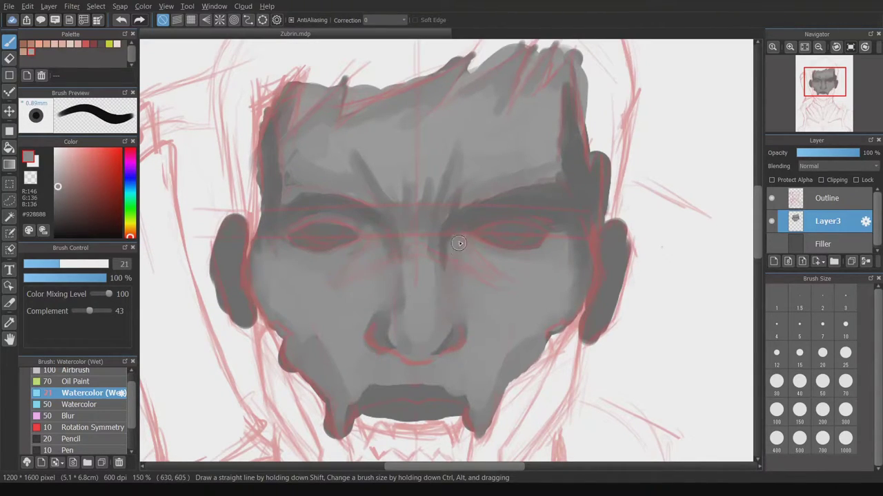
drag(390, 348, 386, 317)
alt+click(386, 255)
drag(386, 251, 393, 293)
Paint a reddish tone on the nose bridge and around the nose's base, and hide the Outline layer
alt+click(414, 218)
drag(413, 218, 407, 218)
drag(376, 338, 424, 362)
key(v)
Paint grey over the reddish nostril edges using tones sampled from the nose
alt+click(389, 233)
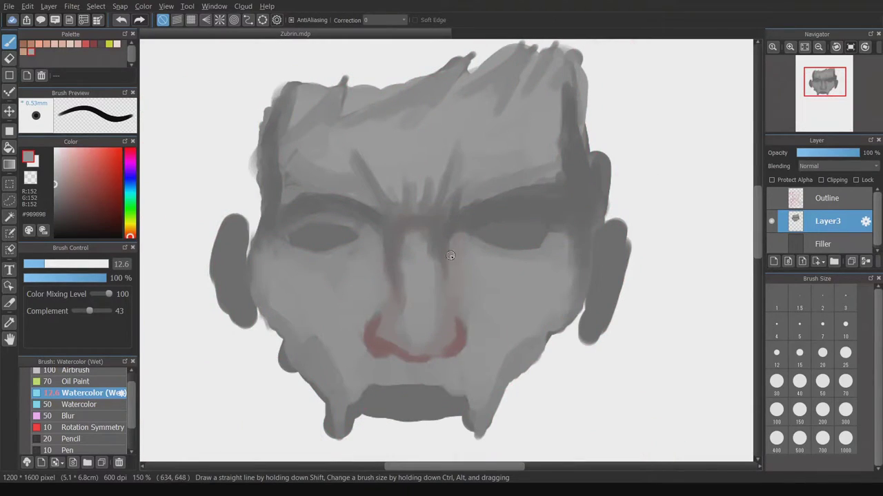
alt+click(442, 341)
drag(366, 341, 397, 356)
Paint spiky hair strands along the hairline in dark grey #6C6C6C at brush size 19
alt+click(274, 151)
drag(337, 83, 321, 114)
drag(303, 80, 296, 124)
drag(455, 65, 393, 103)
drag(524, 52, 493, 86)
drag(556, 52, 524, 89)
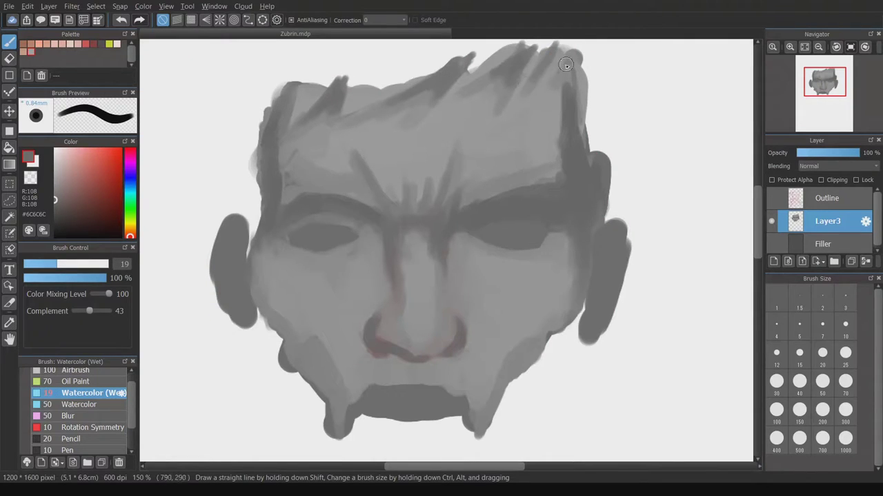
drag(572, 65, 557, 106)
Soften the left eye shape and the nose shading, toggling the Outline layer for reference
key(v)
mouse_move(286, 219)
mouse_down()
mouse_move(356, 222)
mouse_move(365, 238)
mouse_up()
alt+click(327, 233)
mouse_move(382, 321)
mouse_down()
mouse_move(401, 313)
mouse_move(426, 276)
mouse_up()
key(v)
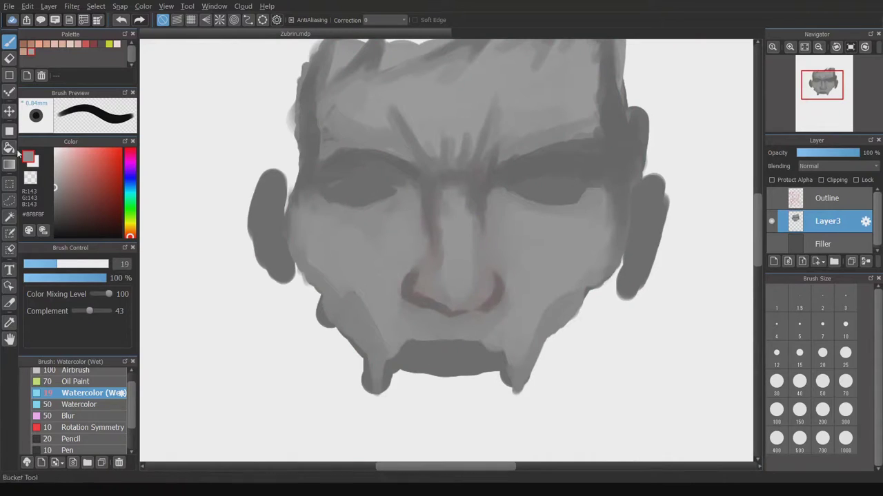
Paint a shadow beneath the nose in grey #7A7A7A, toggling the Outline layer for reference
click(54, 196)
key(v)
drag(446, 317, 476, 324)
key(v)
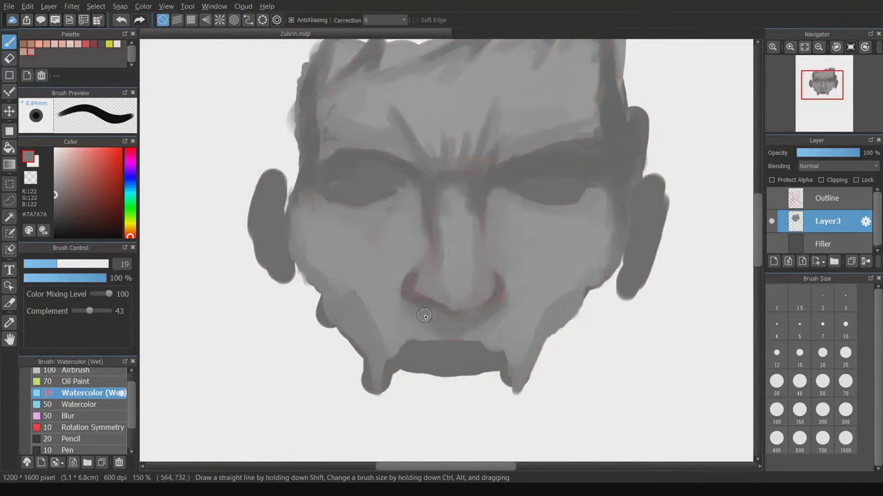
Define the nostrils and lower nose edge in dark grey at brush size 8, and refine the bridge shading
alt+click(445, 321)
scroll(446, 320, up, 2)
mouse_move(419, 278)
mouse_down()
mouse_move(442, 327)
mouse_move(559, 334)
mouse_up()
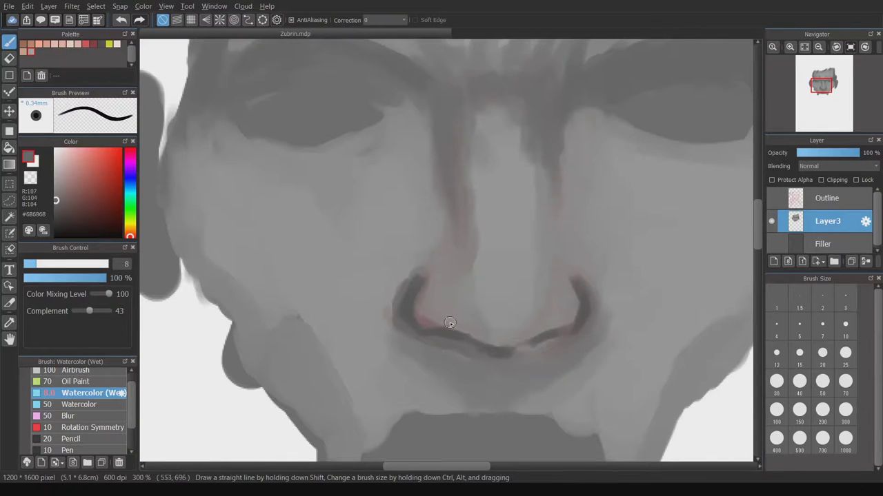
drag(575, 297, 542, 331)
drag(504, 158, 469, 108)
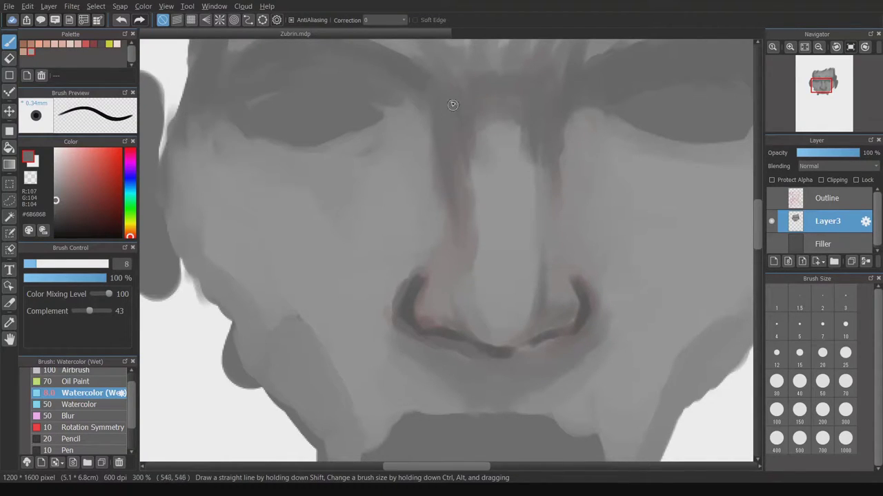
Blend the shading of the left eye socket and upper lid with a size 13.4 brush
scroll(448, 221, up, 3)
drag(452, 269, 424, 187)
mouse_move(390, 207)
mouse_down()
mouse_move(320, 181)
mouse_move(385, 207)
mouse_move(345, 191)
mouse_up()
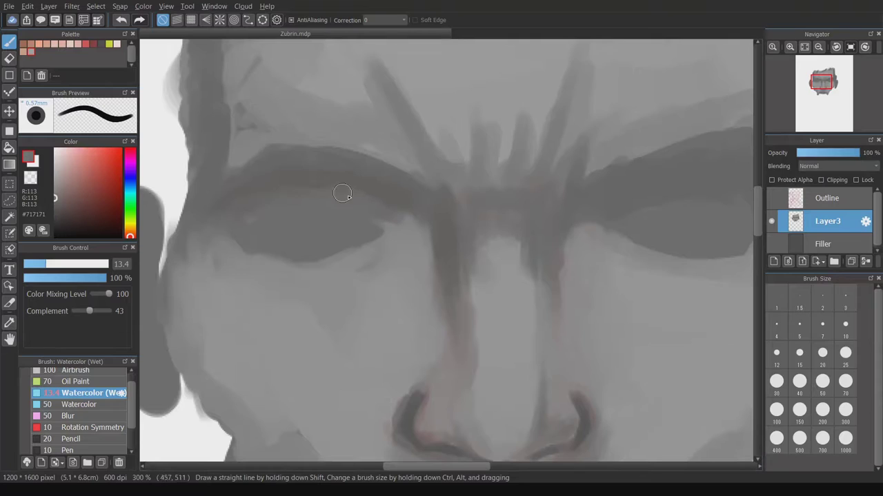
drag(430, 242, 422, 228)
Outline both eyes and the brow contours in dark grey #595959 at brush size 6.4
scroll(358, 220, left, 3)
alt+click(480, 203)
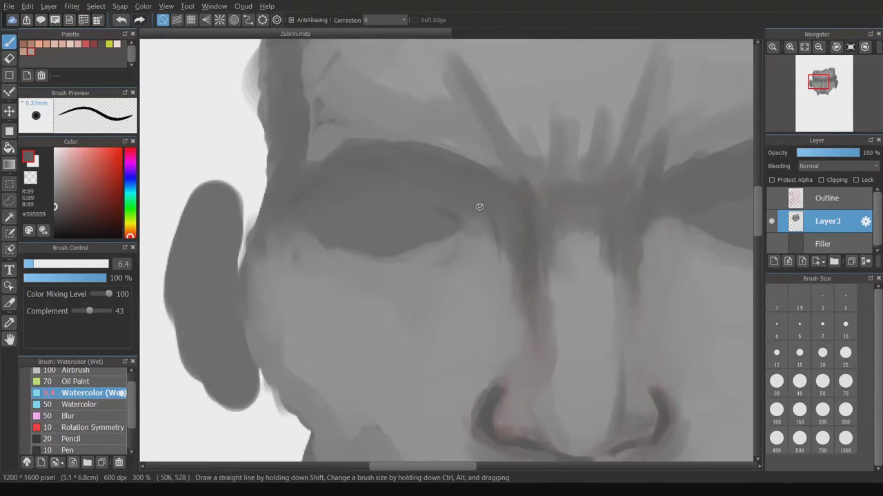
mouse_move(486, 224)
mouse_down()
mouse_move(335, 203)
mouse_move(486, 237)
mouse_up()
scroll(566, 233, right, 5)
drag(716, 228, 653, 265)
mouse_move(337, 189)
mouse_down()
mouse_move(213, 146)
mouse_move(380, 200)
mouse_up()
drag(520, 141, 571, 168)
Flip the canvas horizontally and deepen the brow furrow in dark grey #626262 at brush size 12.6
scroll(464, 199, down, 1)
key(h)
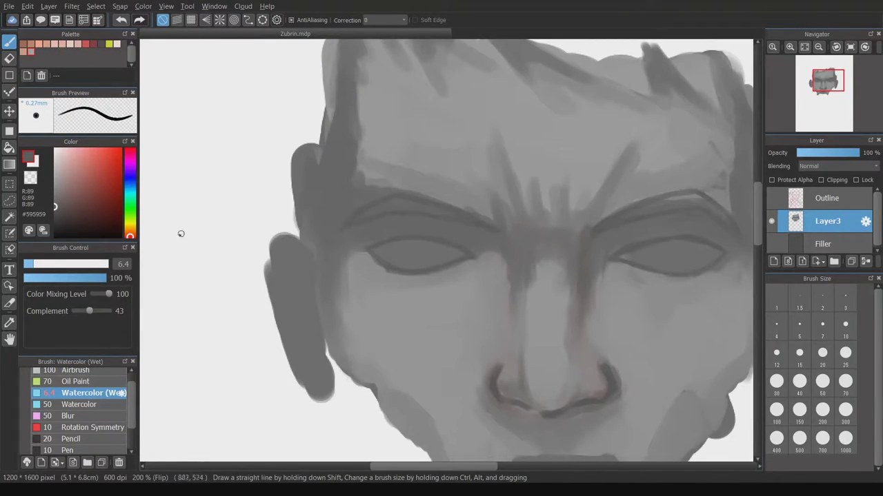
key(bracketright)
alt+click(503, 230)
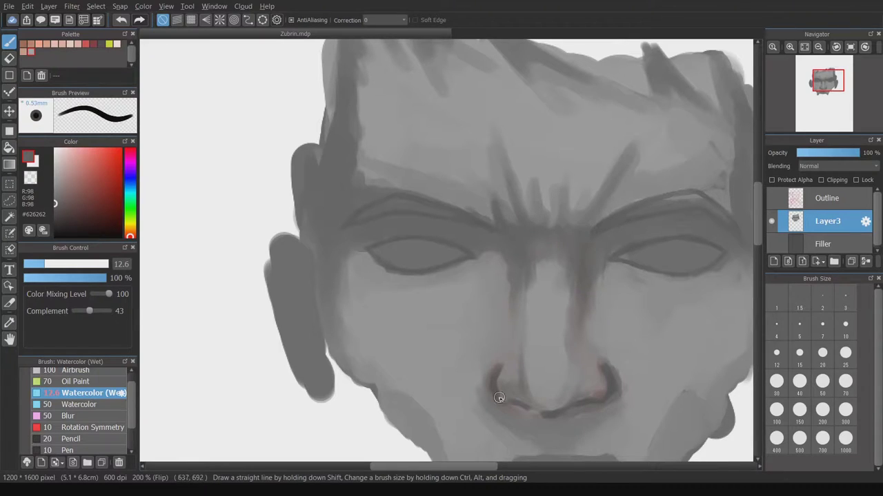
Unflip the canvas and refine the shading on the right side of the nose with sampled greys
key(h)
alt+click(386, 320)
alt+click(378, 302)
drag(378, 302, 379, 349)
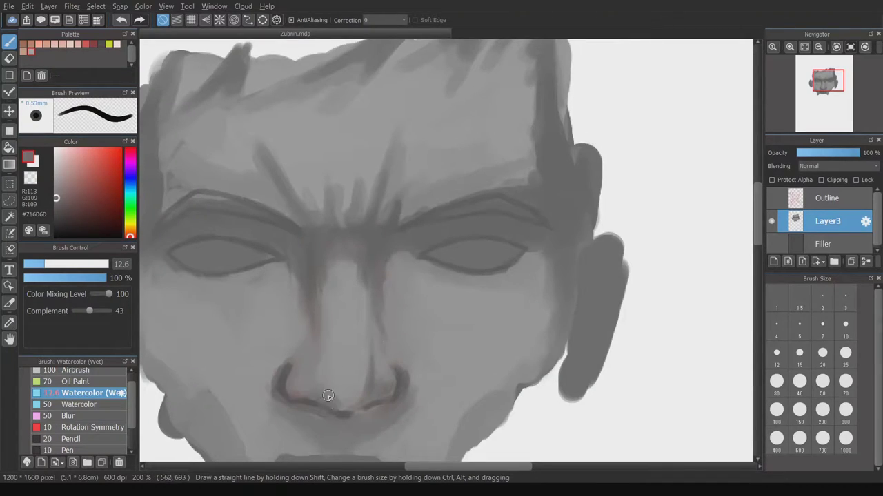
alt+click(378, 390)
key(ctrl+minus)
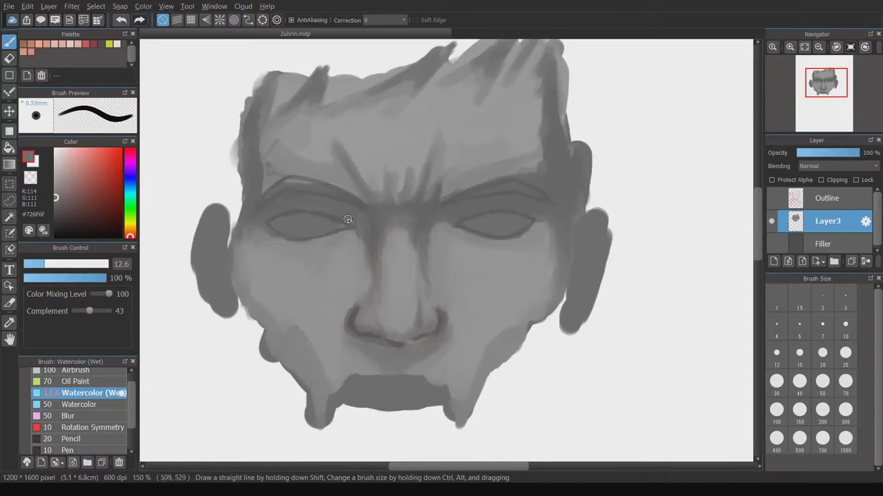
Shade the creases under both eyes with sampled greys, enlarging the brush to size 24
key(ctrl+z)
key(ctrl+y)
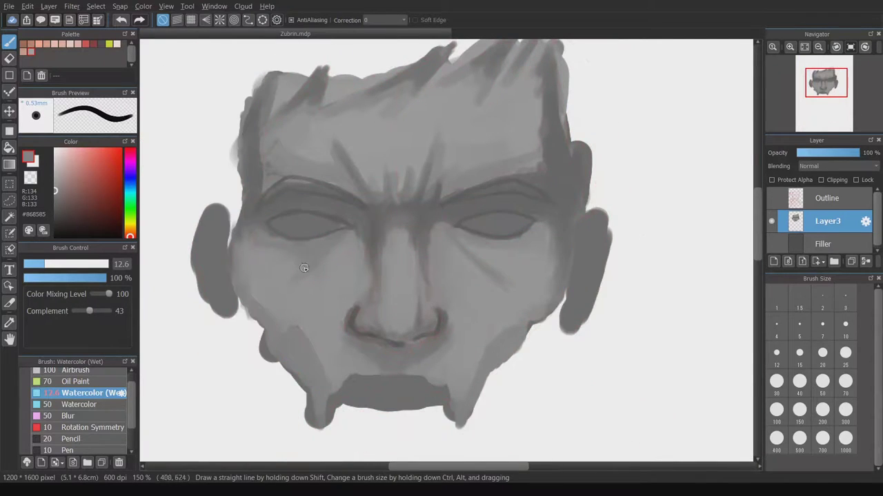
drag(289, 249, 286, 261)
alt+click(435, 233)
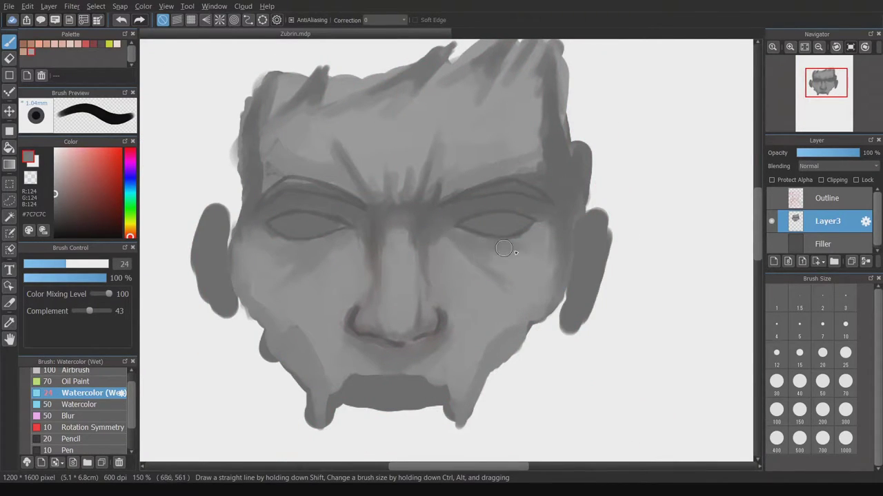
alt+click(464, 242)
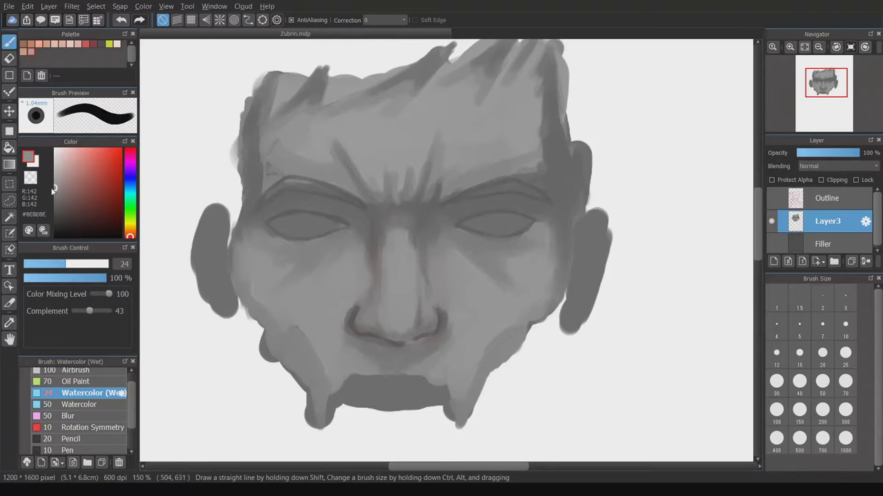
Paint a pale scar across the nose bridge in #B7B7B7 at brush size 8.5, following the Outline layer
key(ctrl+y)
mouse_move(303, 270)
mouse_down()
mouse_move(399, 235)
mouse_move(460, 266)
mouse_up()
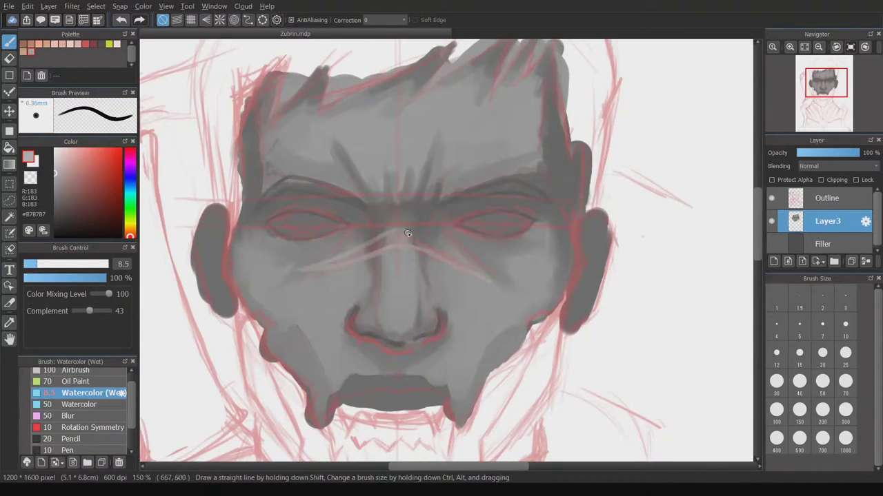
key(ctrl+y)
drag(331, 262, 434, 247)
drag(359, 252, 438, 238)
Darken the inside of the scar with grey #696969 and blend its edges into the skin
alt+click(413, 228)
scroll(414, 227, up, 2)
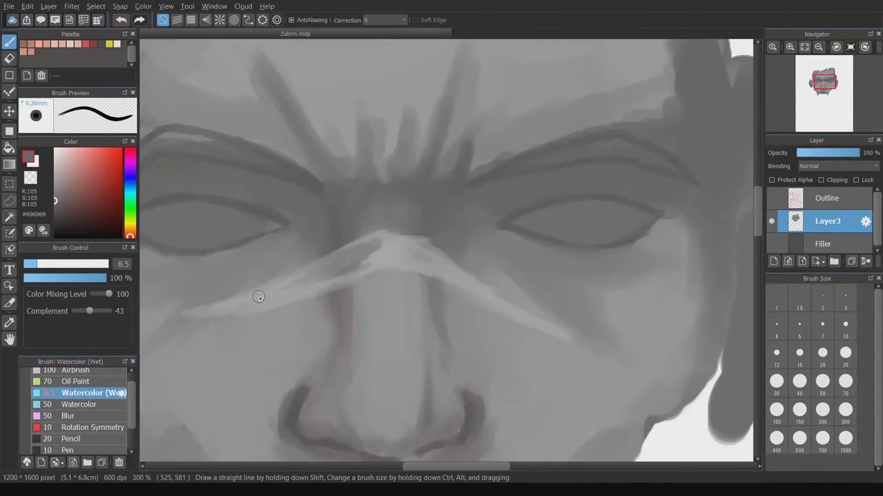
drag(304, 285, 235, 310)
alt+click(331, 276)
drag(365, 270, 510, 303)
drag(412, 256, 372, 242)
scroll(399, 211, down, 4)
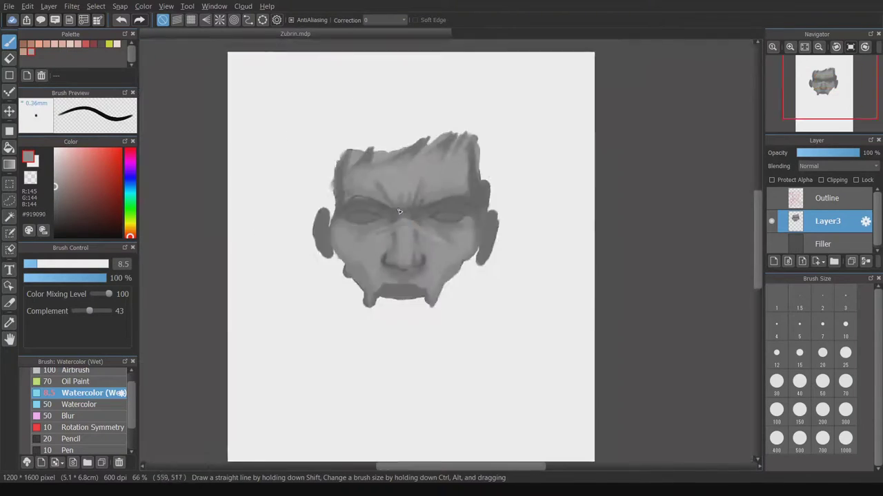
Refine the scar's long tapered shape across the nose bridge and onto both cheeks
scroll(398, 211, up, 4)
drag(221, 293, 400, 235)
drag(300, 265, 455, 207)
drag(538, 269, 662, 320)
Deepen the scar's centre and the shading along its upper edge with sampled dark greys
alt+click(413, 207)
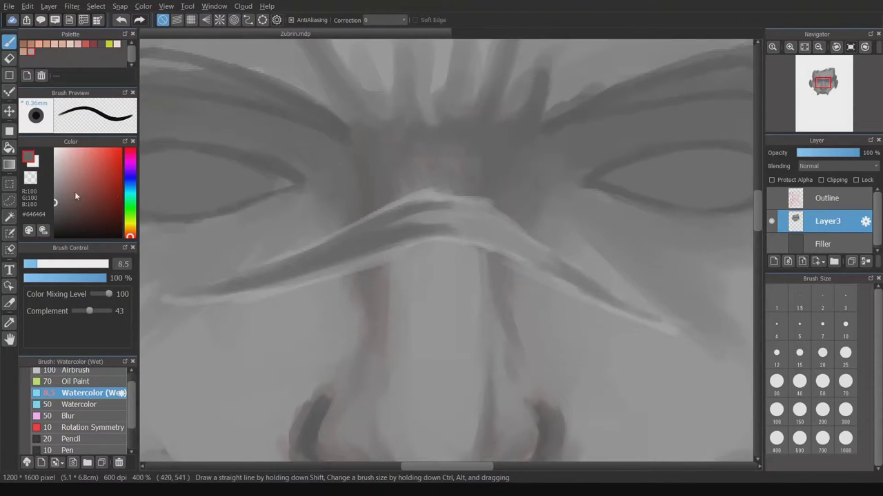
alt+click(414, 227)
drag(390, 250, 535, 223)
drag(358, 228, 476, 203)
drag(303, 256, 310, 235)
alt+click(386, 216)
mouse_move(483, 201)
mouse_down()
mouse_move(397, 224)
mouse_move(529, 240)
mouse_up()
scroll(479, 198, down, 2)
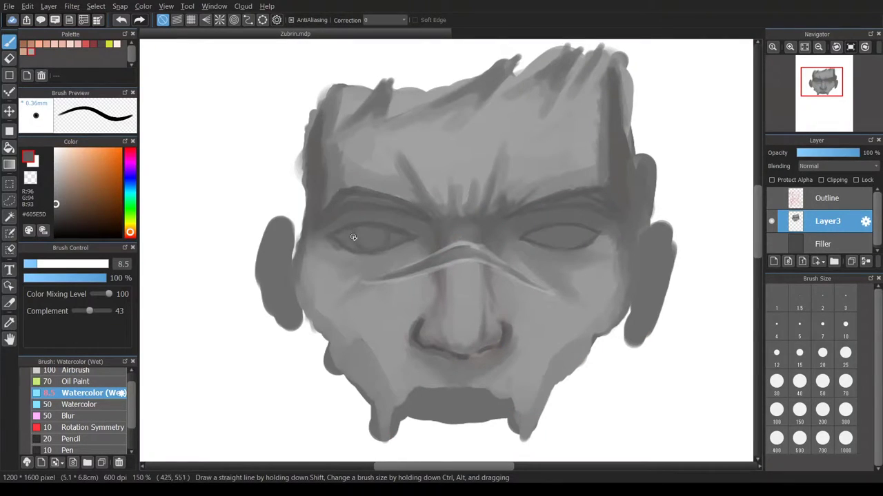
Check the face in a flipped view, and darken the right cheek contour and left nostril
key(h)
key(h)
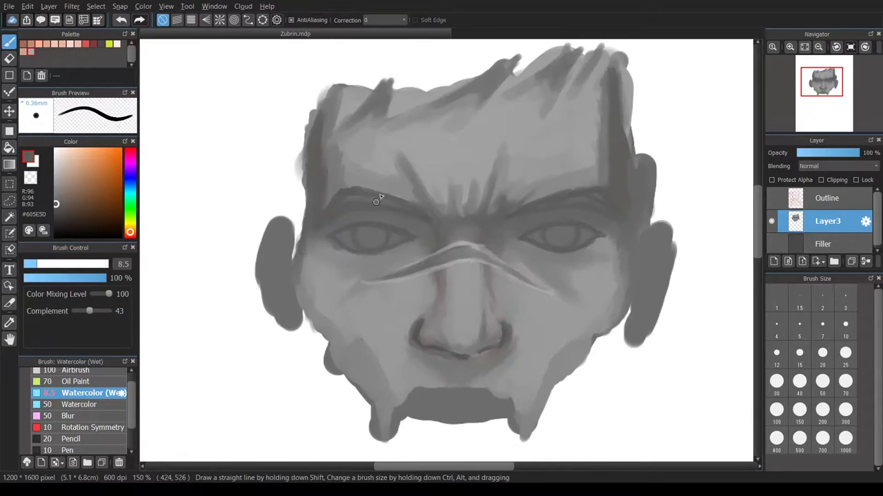
drag(624, 257, 612, 301)
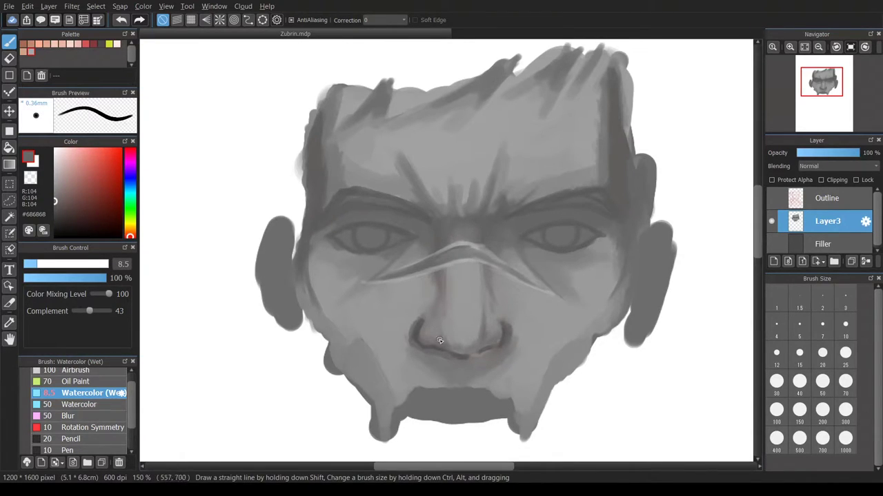
mouse_move(435, 346)
mouse_down()
mouse_move(486, 347)
mouse_move(422, 336)
mouse_up()
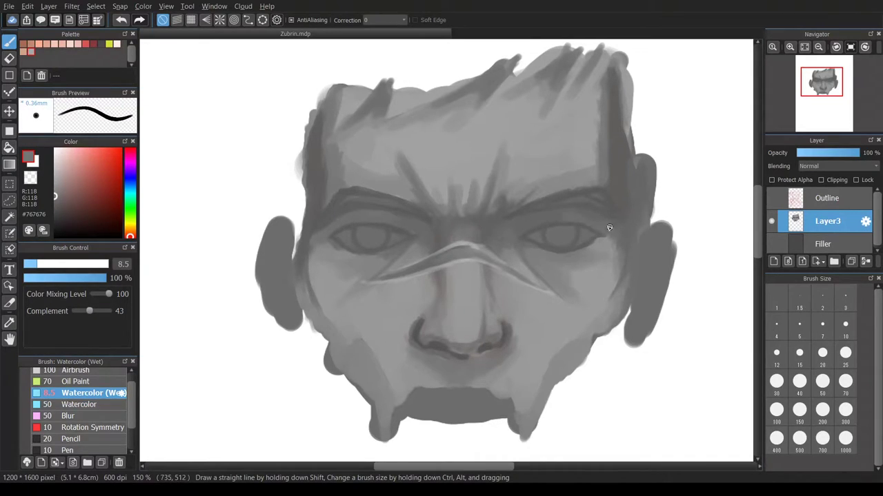
Darken the upper eyelids and eye corners, and define the left edge of the face and hair
mouse_move(398, 235)
mouse_down()
mouse_move(431, 248)
mouse_move(393, 215)
mouse_move(426, 241)
mouse_up()
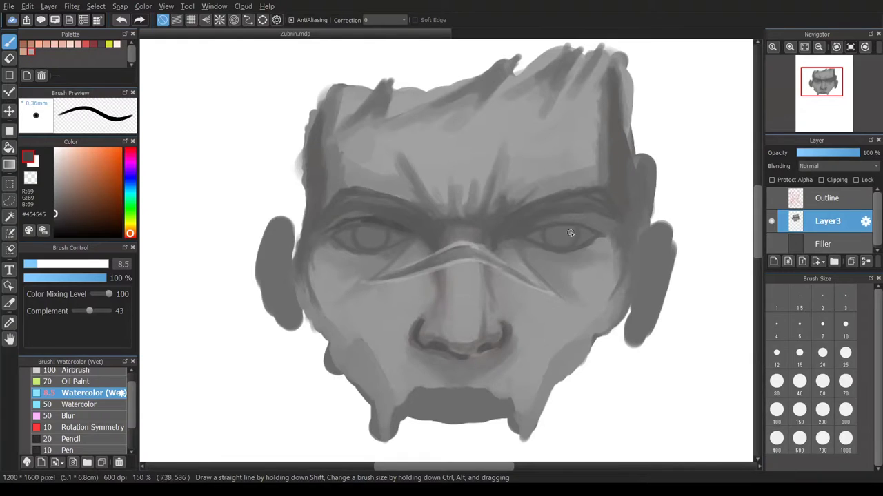
drag(341, 223, 372, 230)
drag(553, 222, 584, 217)
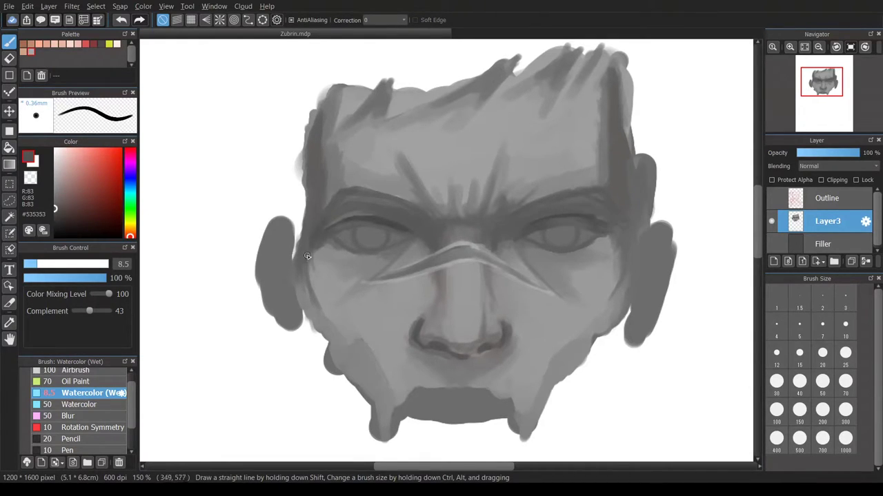
drag(308, 251, 301, 145)
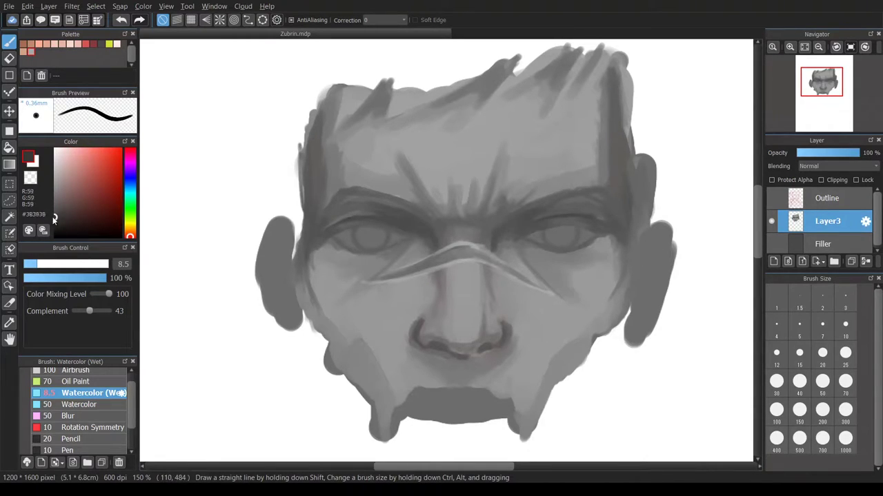
Paint thick, angled eyebrows over both eyes in near-black greys, checking their shape against the Outline layer
mouse_move(419, 209)
mouse_down()
mouse_move(345, 197)
mouse_move(407, 215)
mouse_up()
click(771, 198)
mouse_move(486, 207)
mouse_down()
mouse_move(508, 223)
mouse_move(571, 195)
mouse_move(510, 196)
mouse_move(600, 187)
mouse_move(593, 183)
mouse_up()
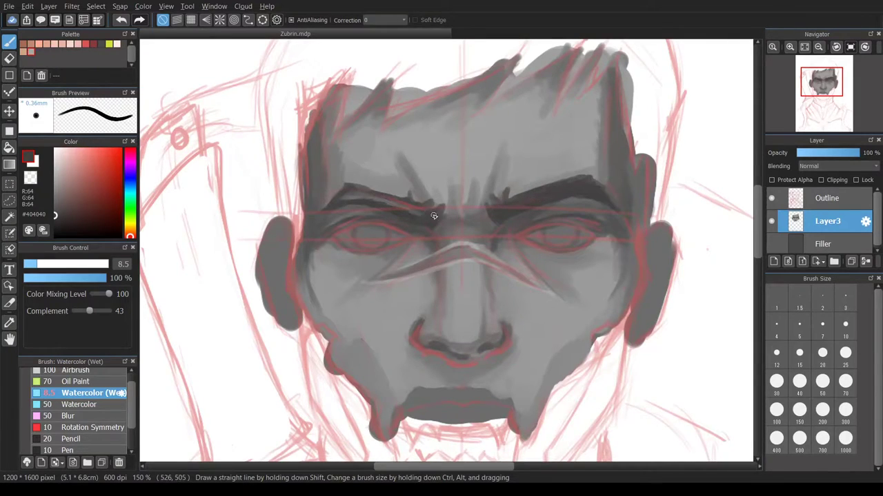
click(771, 198)
drag(407, 206, 362, 198)
alt+click(427, 217)
drag(434, 218, 338, 200)
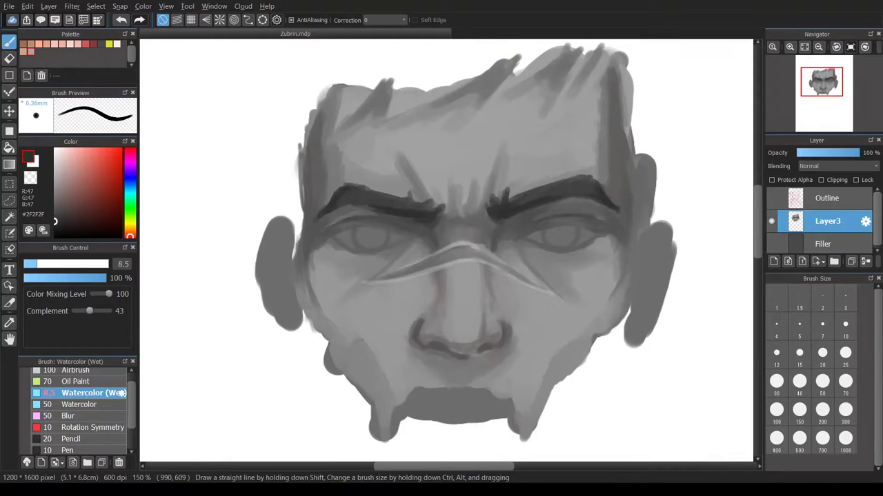
Outline the irises and reinforce the lids of both eyes in dark grey
alt+click(359, 233)
drag(333, 235, 372, 228)
alt+click(571, 246)
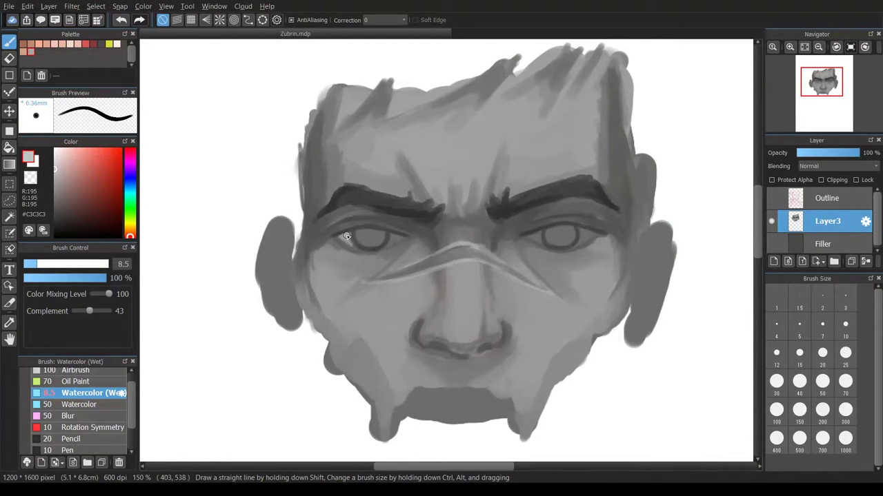
Fill the whites of both eyes in light grey #C3C3C3 and refine the eye outlines at brush size 4.1
scroll(352, 241, down, 2)
scroll(286, 207, up, 6)
drag(435, 237, 445, 245)
scroll(445, 245, down, 3)
scroll(457, 197, up, 3)
drag(457, 197, 418, 193)
scroll(418, 193, down, 4)
alt+click(331, 197)
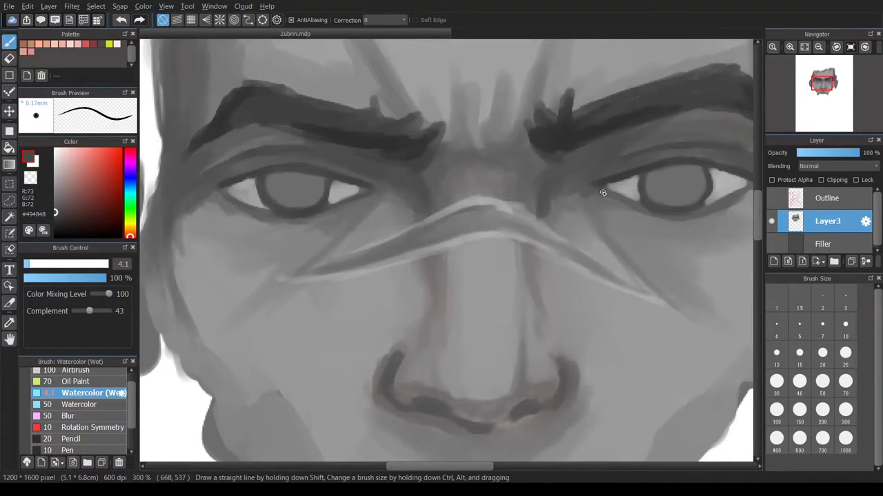
Darken the nostrils and the underside of the nose with dark grey #3F3F3F at brush size 4.1
scroll(320, 198, down, 2)
scroll(421, 313, up, 2)
alt+click(359, 296)
drag(348, 293, 382, 303)
drag(472, 295, 417, 315)
scroll(499, 289, down, 3)
scroll(570, 147, up, 3)
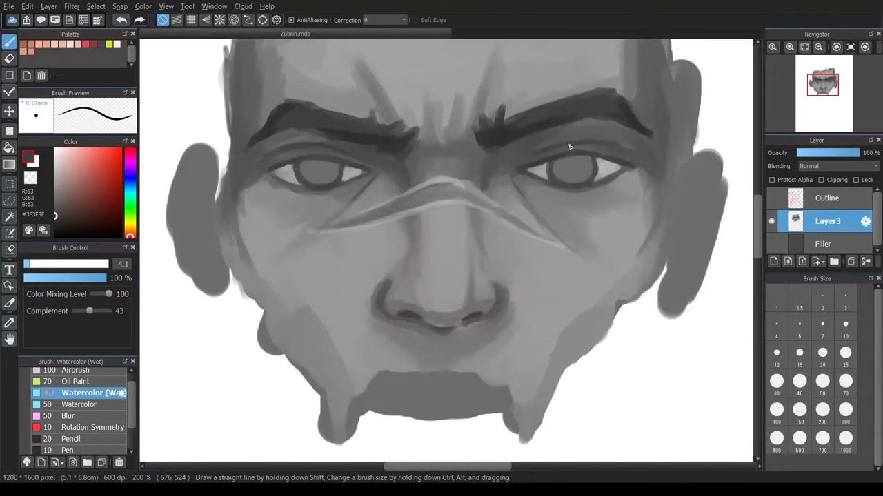
Shade and soften the outer cheek and jaw edges on both sides of the face, checking against the Outline layer
click(772, 198)
click(772, 198)
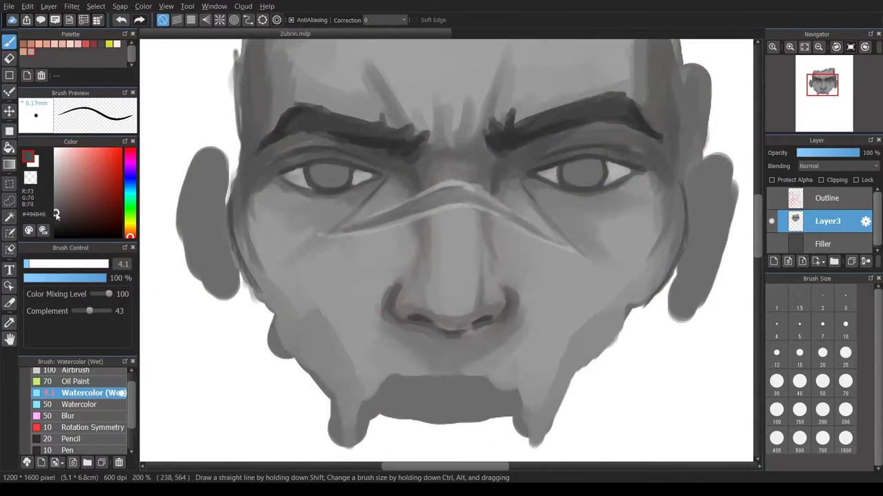
alt+click(347, 385)
drag(347, 385, 248, 271)
mouse_move(573, 414)
mouse_down()
mouse_move(562, 402)
mouse_move(655, 266)
mouse_up()
alt+click(360, 377)
scroll(512, 388, down, 3)
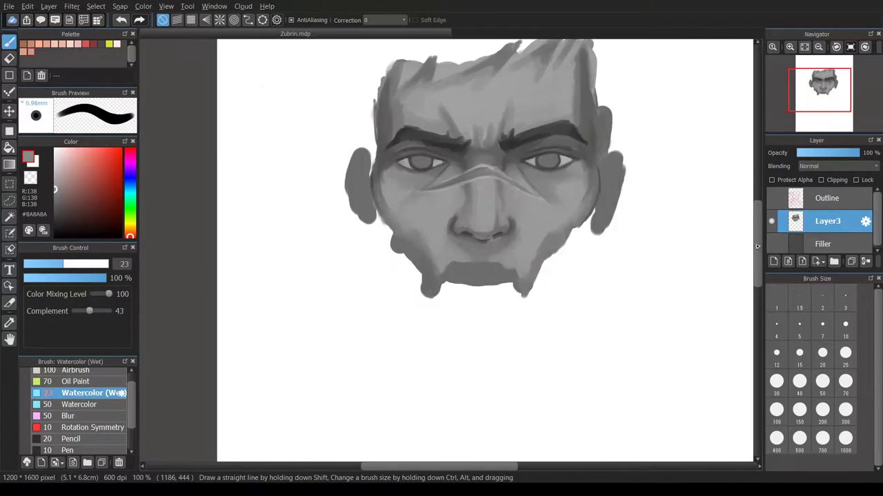
Show the Outline layer and draw the outer contours and inner folds of both ears in #4F4F4F at brush size 9.5
click(771, 198)
scroll(263, 151, up, 2)
alt+click(262, 151)
mouse_move(275, 141)
mouse_down()
mouse_move(259, 142)
mouse_move(265, 248)
mouse_move(277, 221)
mouse_up()
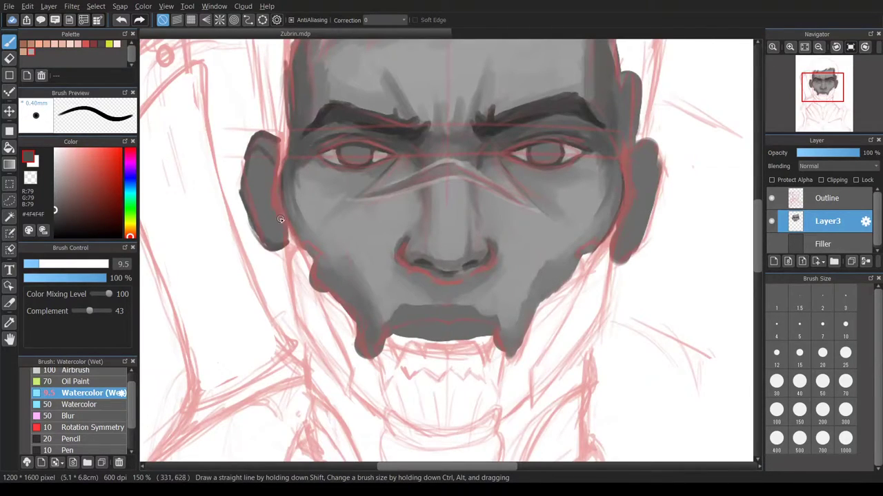
mouse_move(649, 143)
mouse_down()
mouse_move(663, 207)
mouse_move(647, 158)
mouse_up()
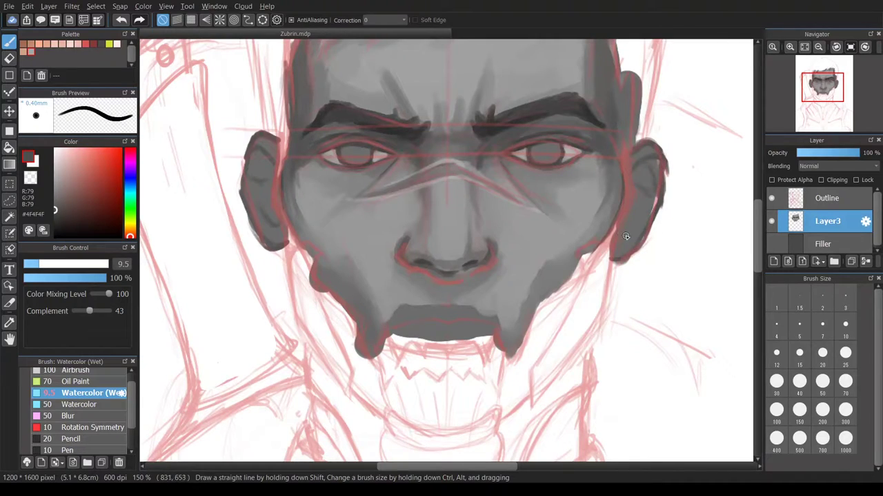
Draw the line between the lips, hide the Outline layer and fill the upper lip in near-black grey #2E2E2E
drag(394, 325, 502, 320)
click(772, 198)
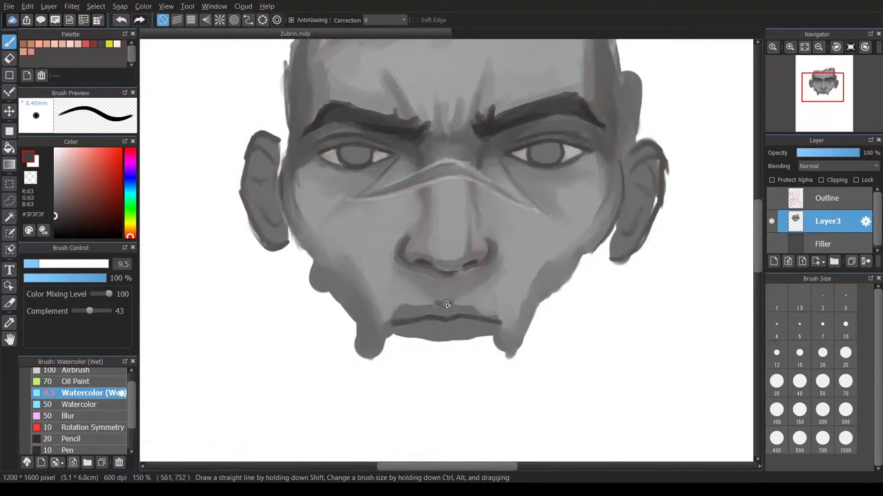
drag(434, 302, 393, 321)
scroll(434, 302, up, 2)
drag(431, 276, 374, 301)
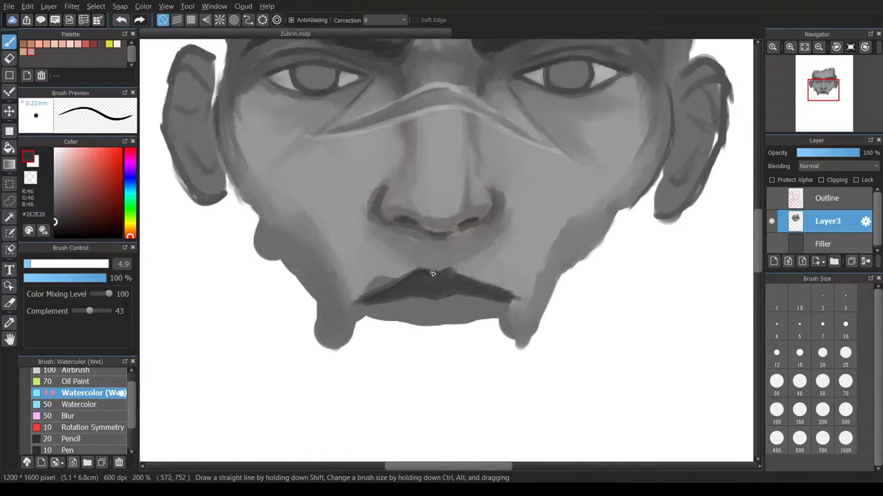
Deepen the shadow under the nose and shade the groove between the nose and upper lip
mouse_move(415, 232)
mouse_down()
mouse_move(429, 252)
mouse_move(430, 221)
mouse_up()
alt+click(421, 233)
scroll(421, 232, down, 2)
scroll(421, 233, up, 2)
alt+click(391, 298)
alt+click(437, 324)
Outline the pointed upper teeth and the long curved side lines below the lips in #3F3F3F at size 7.5, following the sketch
drag(423, 366, 422, 383)
scroll(418, 366, up, 2)
mouse_move(298, 345)
mouse_down()
mouse_move(355, 385)
mouse_move(292, 418)
mouse_up()
drag(474, 345, 481, 367)
drag(414, 359, 427, 406)
drag(478, 373, 500, 403)
scroll(500, 403, down, 3)
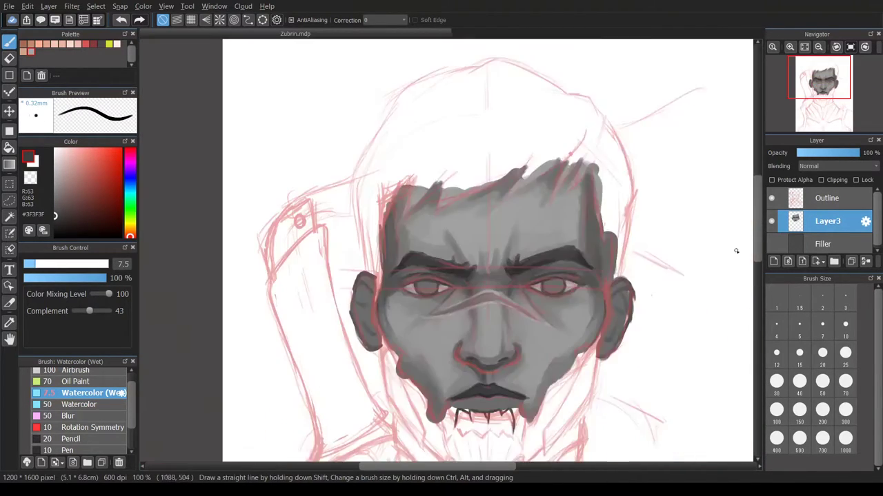
scroll(483, 310, up, 2)
drag(289, 272, 304, 342)
drag(252, 237, 269, 362)
drag(482, 249, 473, 282)
drag(494, 248, 500, 344)
Paint the lower lip in mid grey #858585 and define its bottom edge above the teeth
alt+click(324, 269)
scroll(430, 209, up, 1)
drag(455, 207, 386, 207)
mouse_move(397, 207)
mouse_down()
mouse_move(349, 212)
mouse_move(493, 224)
mouse_move(579, 207)
mouse_up()
drag(427, 196, 566, 204)
alt+click(558, 203)
drag(496, 193, 325, 205)
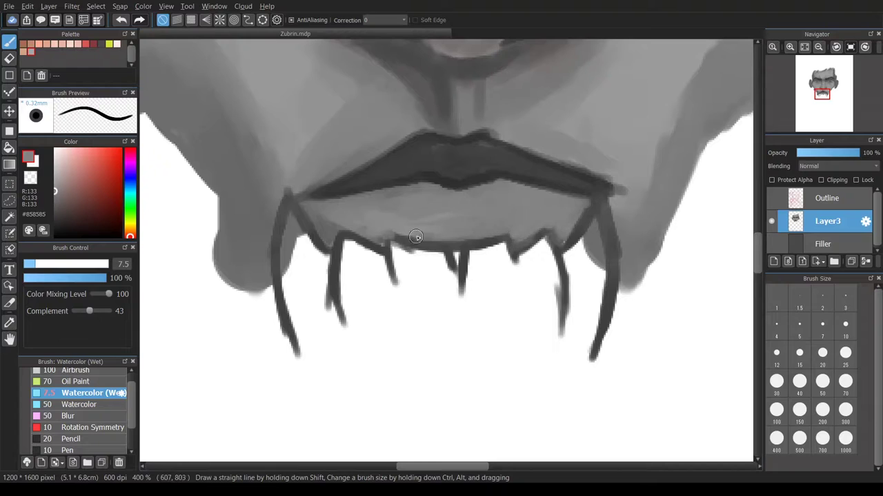
Blend darker grey around the lower lip's lighter centre and touch up the upper lip in #404040
scroll(386, 324, up, 2)
alt+click(386, 319)
mouse_move(400, 321)
mouse_down()
mouse_move(193, 329)
mouse_move(596, 320)
mouse_up()
drag(514, 355, 517, 387)
drag(499, 324, 593, 383)
scroll(223, 354, down, 5)
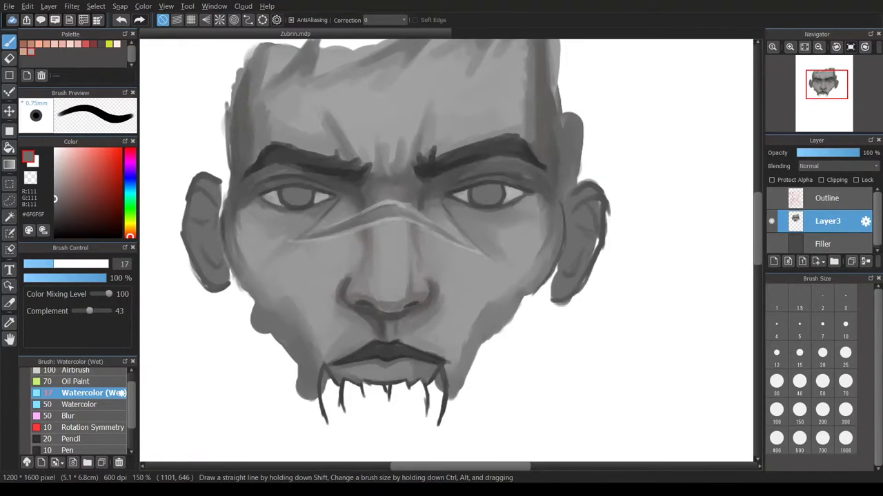
scroll(453, 368, up, 2)
alt+click(453, 369)
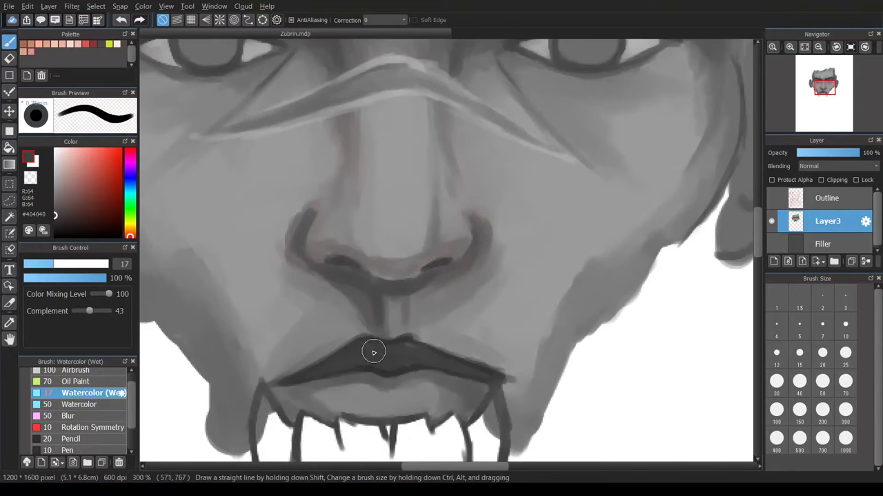
click(373, 352)
Outline the angular jaw straps running from both ears down to the chin in dark grey
scroll(373, 353, down, 3)
scroll(247, 266, up, 1)
drag(312, 376, 262, 298)
mouse_move(227, 201)
mouse_down()
mouse_move(249, 345)
mouse_move(296, 411)
mouse_move(332, 439)
mouse_up()
drag(481, 411, 451, 438)
drag(565, 242, 553, 348)
key(ctrl+z)
drag(562, 265, 549, 348)
mouse_move(530, 282)
mouse_down()
mouse_move(481, 420)
mouse_move(530, 280)
mouse_move(472, 366)
mouse_up()
mouse_move(517, 298)
mouse_down()
mouse_move(455, 386)
mouse_move(455, 422)
mouse_up()
Draw the zigzag edge, vertical lines and curved chin guard of the lower jaw, and hide the Outline layer
scroll(455, 414, down, 3)
drag(348, 318, 467, 318)
mouse_move(364, 277)
mouse_down()
mouse_move(412, 279)
mouse_move(397, 334)
mouse_up()
drag(383, 289, 375, 327)
drag(356, 302, 350, 315)
drag(443, 298, 477, 314)
click(771, 198)
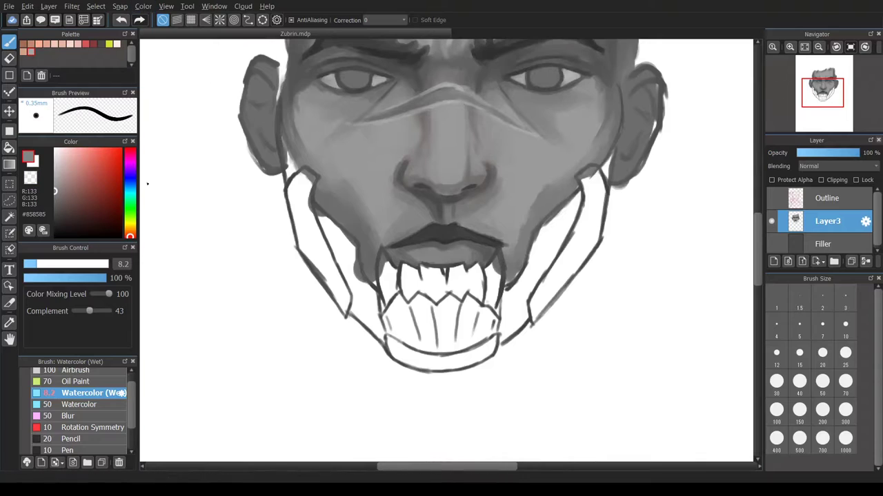
Fill both outer jaw straps and the narrow strips beside the ears with warm grey #9B9390 at size 8.2
click(60, 182)
mouse_move(335, 269)
mouse_down()
mouse_move(303, 207)
mouse_move(331, 290)
mouse_move(295, 188)
mouse_up()
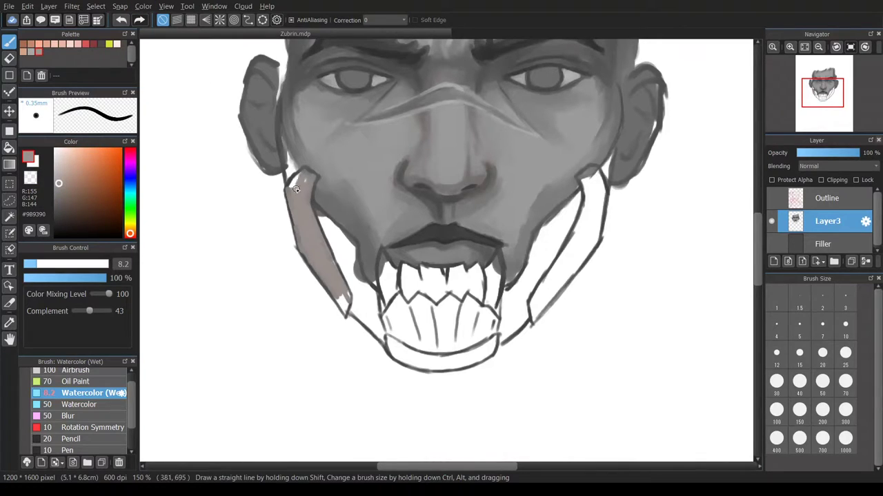
mouse_move(578, 256)
mouse_down()
mouse_move(585, 186)
mouse_move(588, 241)
mouse_move(535, 316)
mouse_up()
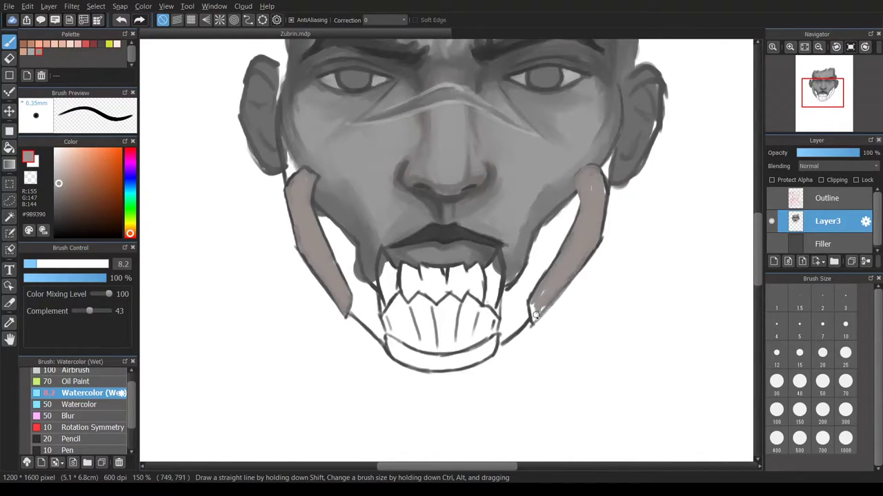
drag(609, 162, 604, 180)
drag(290, 143, 288, 181)
Fill the inner jaw panels between the straps and the mouth on both sides with the same warm grey
drag(357, 269, 379, 338)
drag(337, 248, 365, 310)
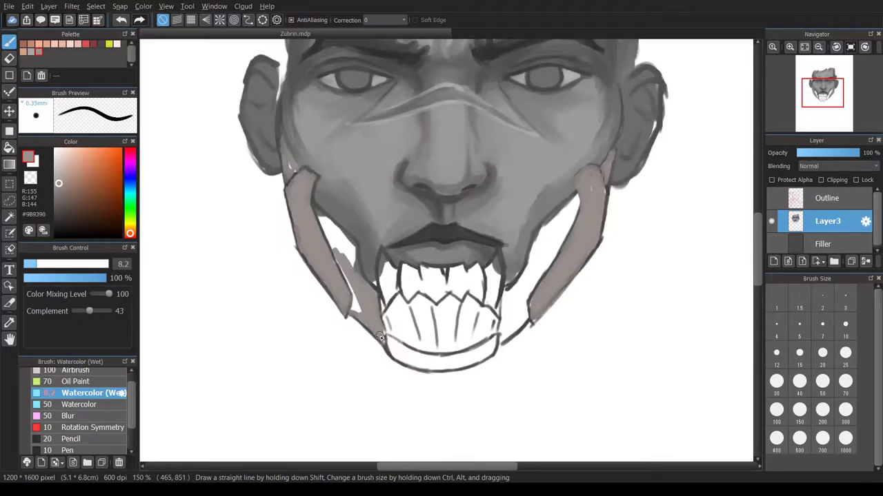
mouse_move(358, 276)
mouse_down()
mouse_move(334, 226)
mouse_move(353, 283)
mouse_up()
mouse_move(572, 298)
mouse_down()
mouse_move(551, 207)
mouse_move(510, 318)
mouse_up()
drag(552, 221, 502, 337)
mouse_move(514, 273)
mouse_down()
mouse_move(509, 334)
mouse_move(483, 355)
mouse_up()
scroll(338, 249, up, 2)
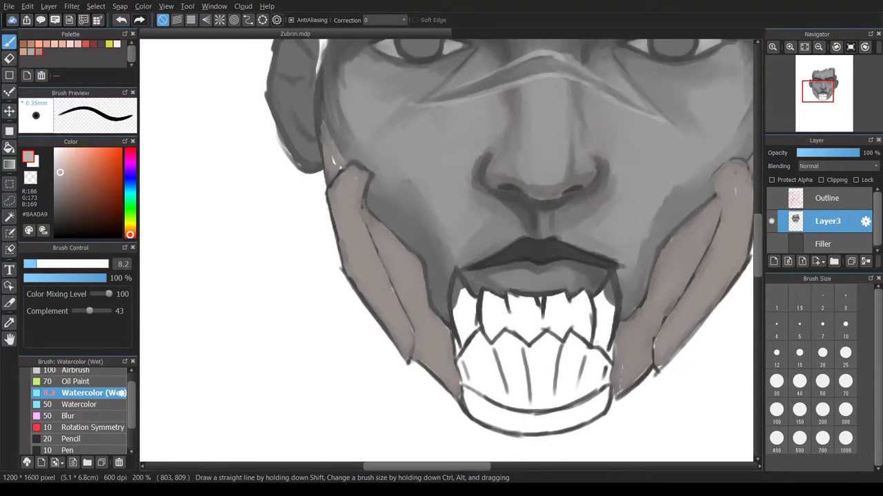
Add light warm highlights along the outer side of the left jaw strap and shade its lower inner edge
mouse_move(353, 206)
mouse_down()
mouse_move(358, 181)
mouse_move(339, 174)
mouse_move(349, 201)
mouse_up()
mouse_move(340, 254)
mouse_down()
mouse_move(332, 176)
mouse_move(366, 265)
mouse_up()
drag(348, 169, 336, 207)
mouse_move(339, 263)
mouse_down()
mouse_move(333, 196)
mouse_move(353, 262)
mouse_move(386, 324)
mouse_move(347, 229)
mouse_move(354, 172)
mouse_move(344, 249)
mouse_move(337, 165)
mouse_move(364, 255)
mouse_move(407, 338)
mouse_up()
drag(407, 338, 368, 239)
drag(408, 353, 400, 335)
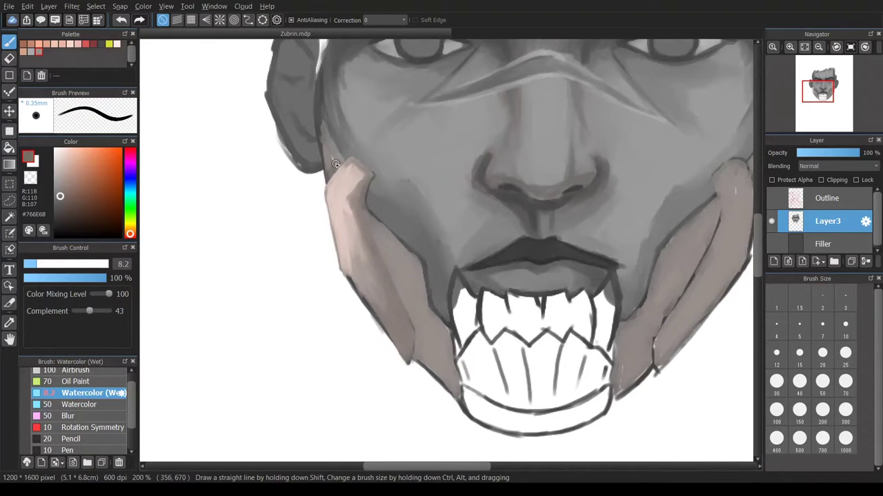
Darken the bottom of the left inner jaw panel in brown and brighten the strap's upper end with #C4B7B0
scroll(413, 276, down, 6)
scroll(414, 275, up, 6)
mouse_move(455, 438)
mouse_down()
mouse_move(424, 365)
mouse_move(452, 386)
mouse_move(431, 414)
mouse_up()
mouse_move(441, 378)
mouse_down()
mouse_move(419, 414)
mouse_move(428, 420)
mouse_up()
scroll(435, 386, down, 6)
scroll(435, 386, up, 6)
click(65, 161)
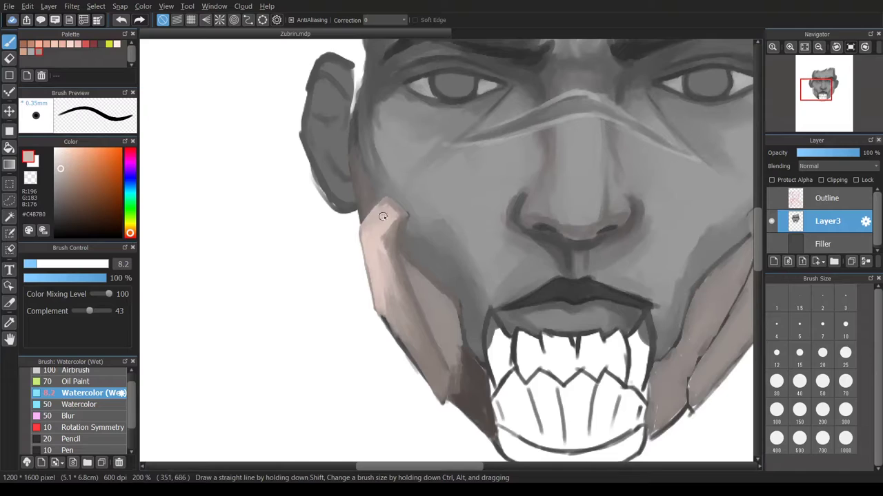
Cover the rest of the left inner jaw panel with dark brown #5C524D
drag(398, 276, 452, 364)
drag(431, 307, 437, 321)
drag(400, 261, 413, 273)
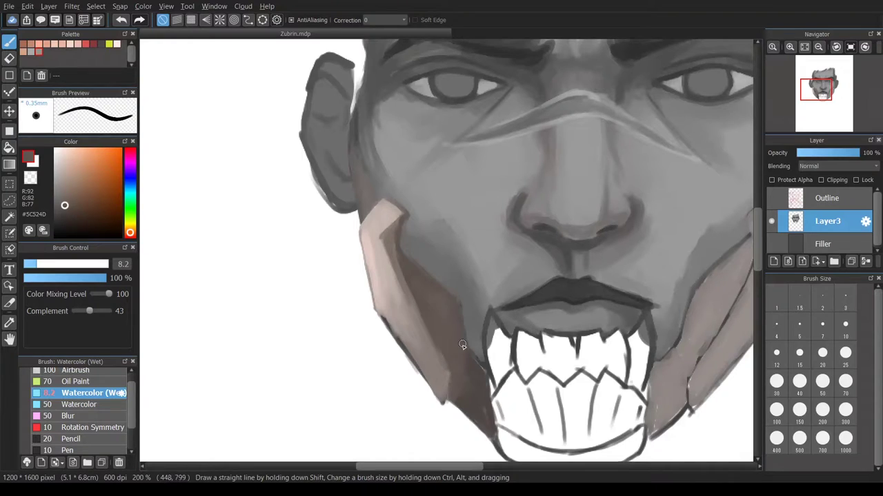
Refine the shadow and blend the tones along the inner edge of the left jaw strap with #7D706A
scroll(421, 248, down, 2)
drag(386, 207, 404, 262)
scroll(414, 248, down, 3)
scroll(413, 262, up, 5)
drag(396, 172, 410, 290)
drag(386, 193, 421, 297)
scroll(454, 233, down, 3)
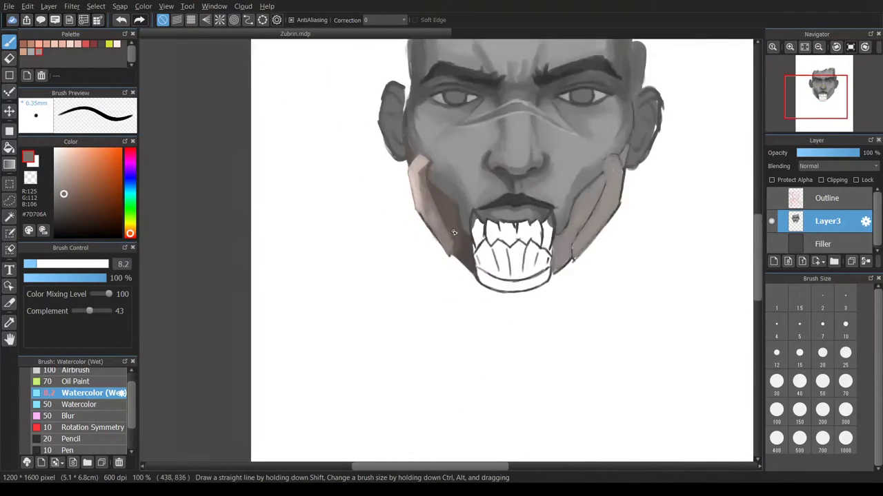
Paint the right inner jaw panel in dark brown #625752 and clean up the edge of the adjoining strap
scroll(454, 232, up, 3)
drag(629, 148, 578, 241)
drag(635, 114, 583, 224)
mouse_move(608, 155)
mouse_down()
mouse_move(602, 208)
mouse_move(573, 243)
mouse_move(559, 304)
mouse_move(533, 323)
mouse_up()
drag(557, 248, 531, 311)
drag(583, 186, 538, 258)
drag(603, 176, 577, 249)
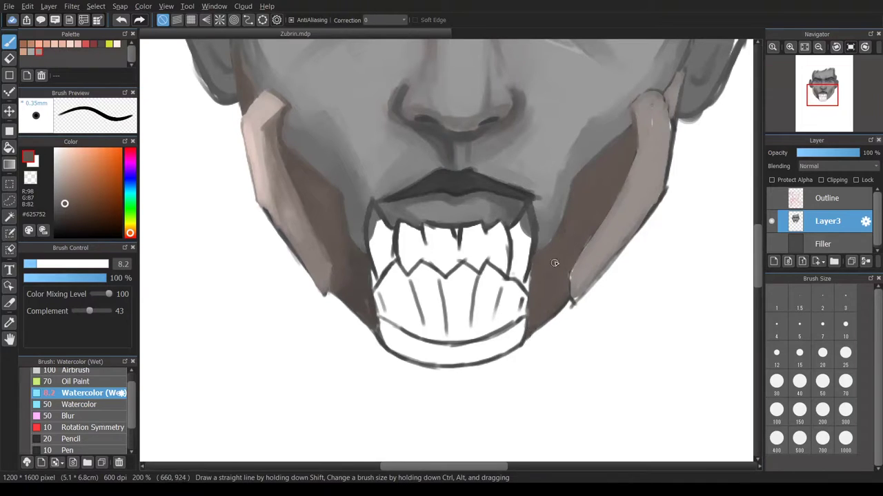
scroll(531, 334, down, 4)
scroll(467, 324, up, 4)
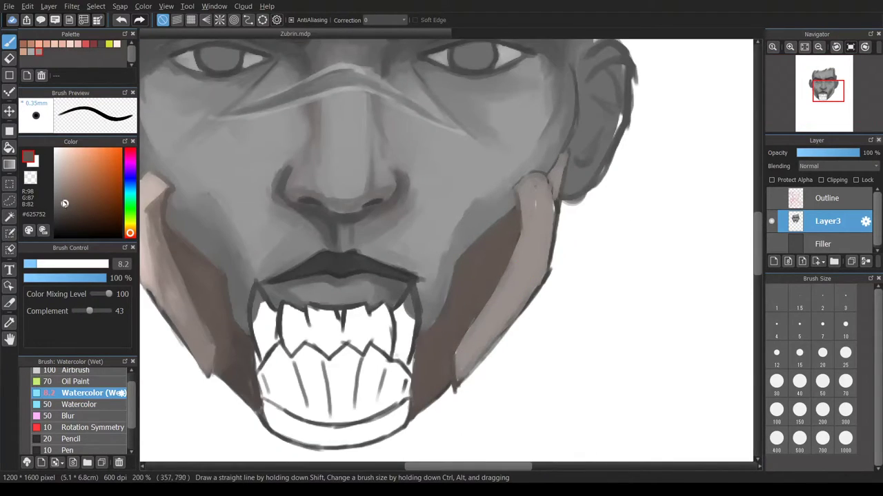
Deepen the right inner jaw panel and shade the inner side of the right strap with #81746E
drag(413, 408, 437, 387)
drag(512, 217, 497, 249)
drag(533, 189, 507, 323)
drag(518, 269, 462, 348)
drag(527, 196, 474, 335)
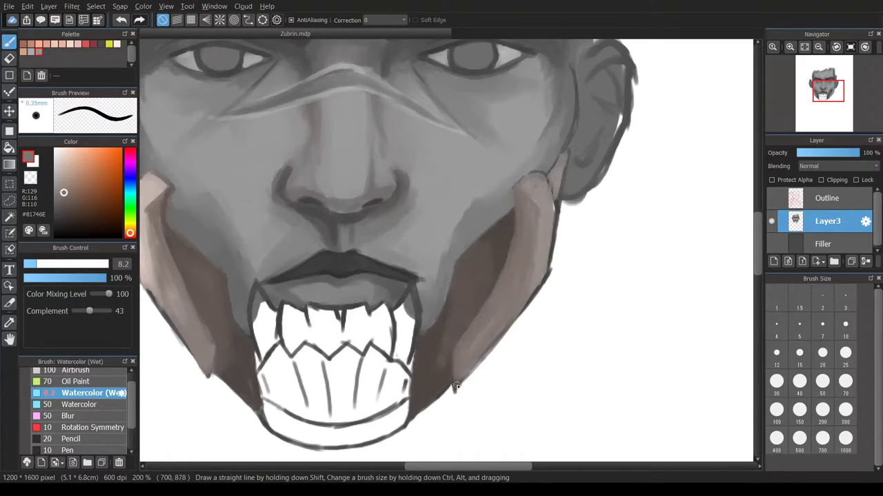
Highlight the outer face and top of the right strap with #C6B6B0 and darken the strip beside the ear with #4E4541
drag(529, 213, 611, 212)
drag(624, 207, 628, 181)
drag(633, 241, 636, 208)
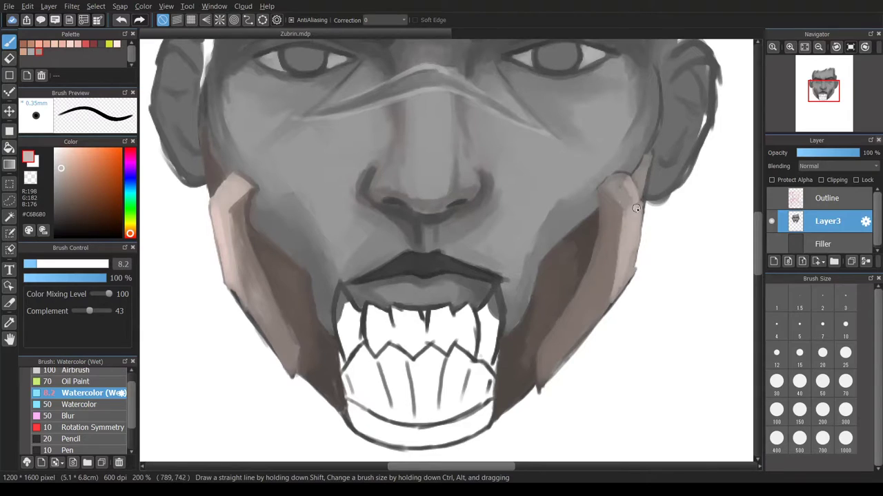
mouse_move(628, 178)
mouse_down()
mouse_move(621, 283)
mouse_move(639, 172)
mouse_up()
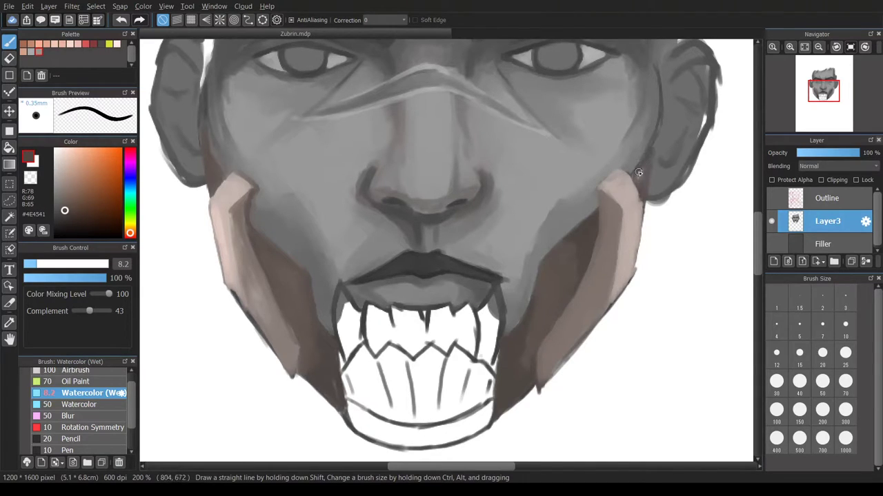
Brighten the outer planes of both jaw straps and blend mid-tone #8A7E79 into their lower portions
scroll(203, 157, down, 2)
scroll(524, 166, up, 2)
drag(524, 165, 441, 207)
alt+click(166, 228)
drag(533, 172, 542, 197)
mouse_move(564, 259)
mouse_down()
mouse_move(561, 181)
mouse_move(569, 187)
mouse_up()
drag(180, 290, 176, 194)
alt+click(545, 248)
drag(545, 252, 498, 321)
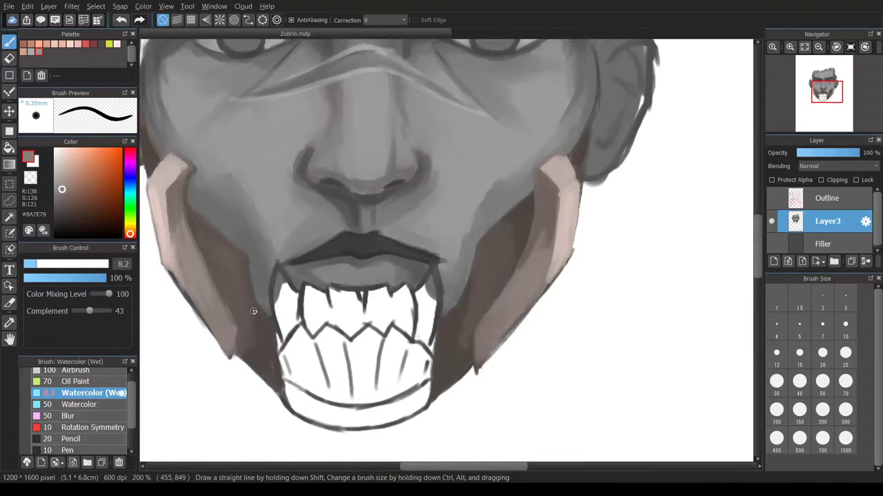
Fill the lower jaw area beneath the upper teeth in very dark grey and paint the chin guard in warm brown
scroll(193, 273, down, 2)
scroll(202, 290, up, 2)
alt+click(269, 241)
mouse_move(275, 245)
mouse_down()
mouse_move(293, 293)
mouse_move(411, 276)
mouse_up()
mouse_move(398, 238)
mouse_down()
mouse_move(414, 257)
mouse_move(406, 283)
mouse_move(343, 307)
mouse_move(388, 255)
mouse_move(327, 251)
mouse_move(297, 282)
mouse_move(306, 247)
mouse_move(384, 268)
mouse_up()
alt+click(411, 314)
mouse_move(279, 298)
mouse_down()
mouse_move(414, 307)
mouse_move(410, 338)
mouse_up()
mouse_move(279, 303)
mouse_down()
mouse_move(312, 384)
mouse_move(449, 373)
mouse_move(312, 379)
mouse_move(344, 395)
mouse_up()
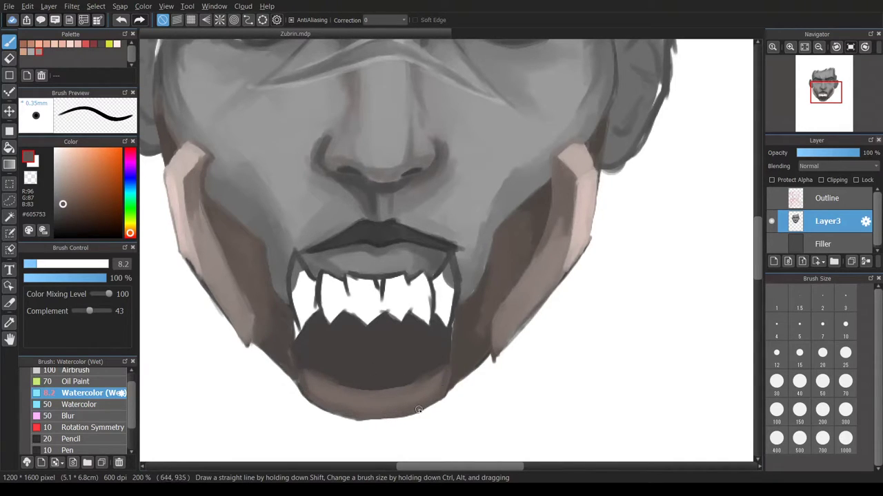
Add pale #E4CEC7 highlights across the middle of the chin guard
scroll(351, 369, up, 1)
alt+click(413, 433)
mouse_move(414, 434)
mouse_down()
mouse_move(390, 446)
mouse_move(414, 434)
mouse_up()
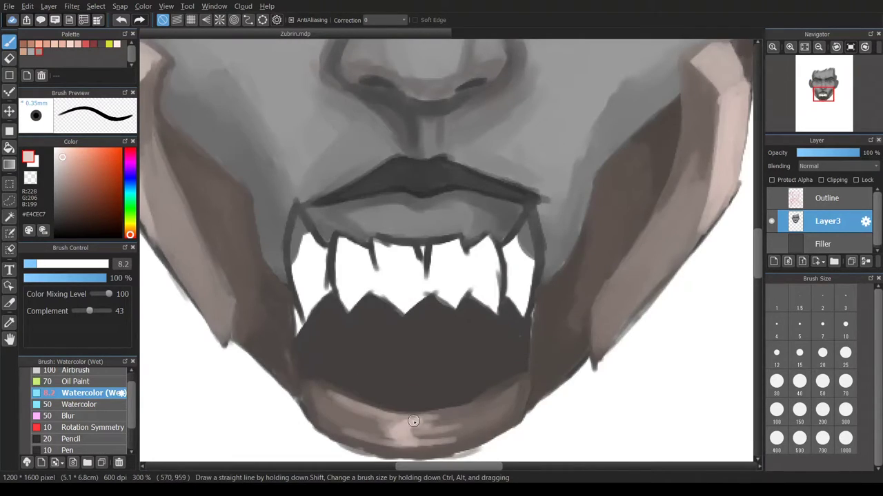
scroll(414, 435, down, 1)
scroll(524, 386, up, 1)
Paint thin vertical ridges down the dark lower jaw area in grey #625C5C at brush size 3.1
alt+click(365, 291)
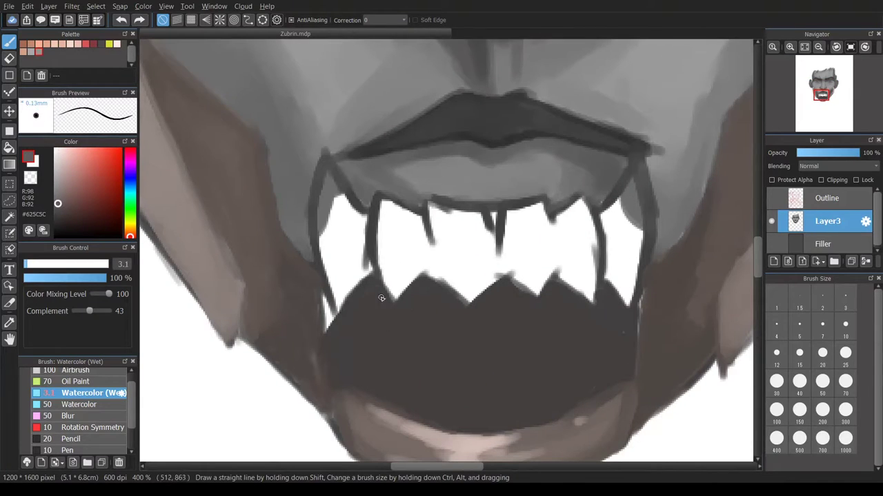
drag(376, 298, 393, 382)
drag(455, 308, 464, 406)
drag(469, 310, 475, 393)
drag(535, 294, 546, 407)
drag(590, 292, 599, 390)
drag(633, 353, 629, 311)
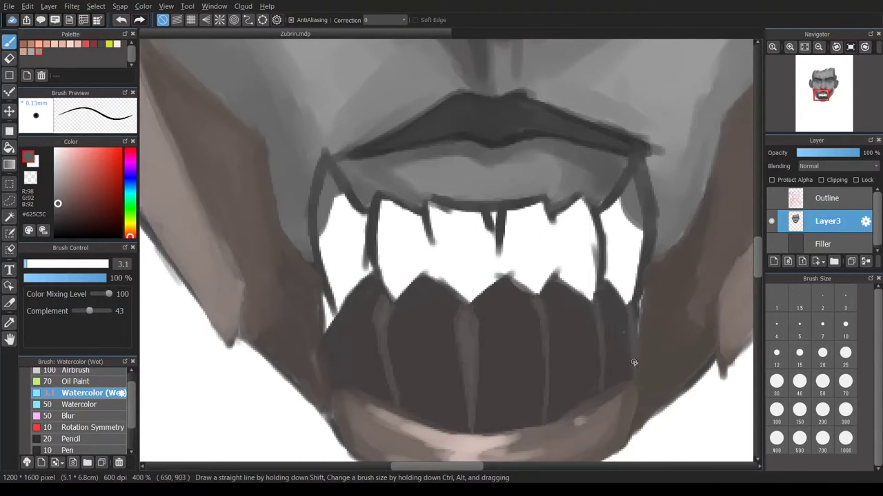
Paint grey ridges at both ends of the lower jaw area and darken the segments between the ridges
drag(329, 336, 331, 386)
drag(624, 304, 617, 284)
scroll(324, 324, up, 1)
mouse_move(324, 293)
mouse_down()
mouse_move(324, 331)
mouse_move(375, 349)
mouse_up()
scroll(324, 317, down, 1)
drag(455, 304, 459, 375)
drag(529, 307, 528, 289)
drag(588, 288, 591, 358)
drag(627, 289, 627, 361)
mouse_move(370, 276)
mouse_down()
mouse_move(326, 346)
mouse_move(331, 372)
mouse_move(370, 317)
mouse_move(363, 374)
mouse_move(345, 369)
mouse_move(366, 348)
mouse_move(331, 349)
mouse_move(364, 333)
mouse_move(361, 368)
mouse_up()
key(ctrl+z)
Deepen the shading inside the lower jaw segments with near-black tones #383535 and #2F2B2B at brush size 3.1
scroll(365, 325, down, 1)
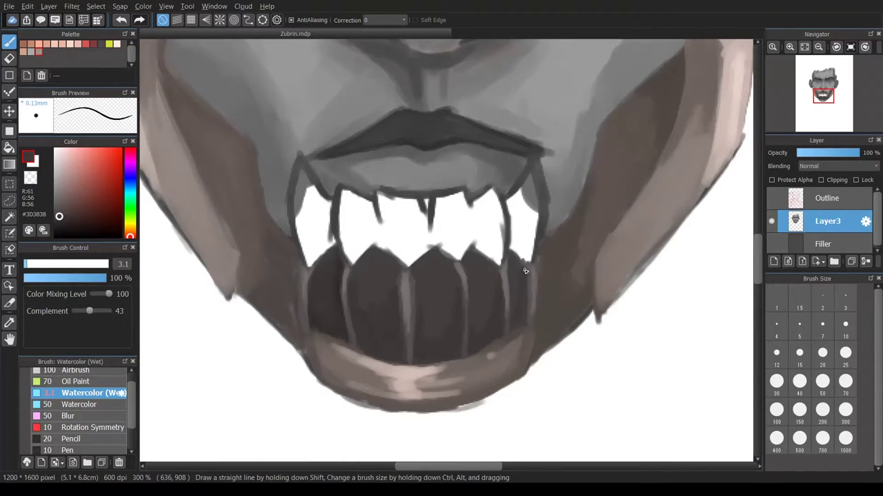
scroll(524, 271, up, 1)
drag(302, 385, 351, 414)
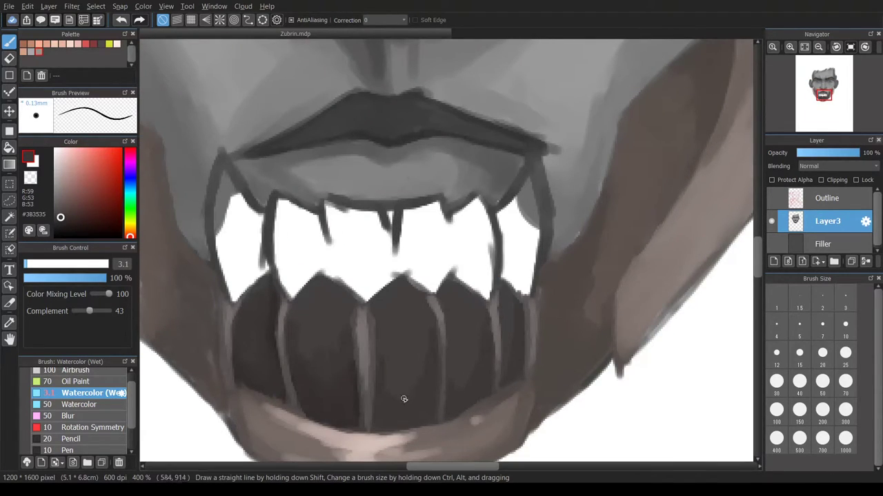
mouse_move(398, 391)
mouse_down()
mouse_move(459, 359)
mouse_move(517, 373)
mouse_up()
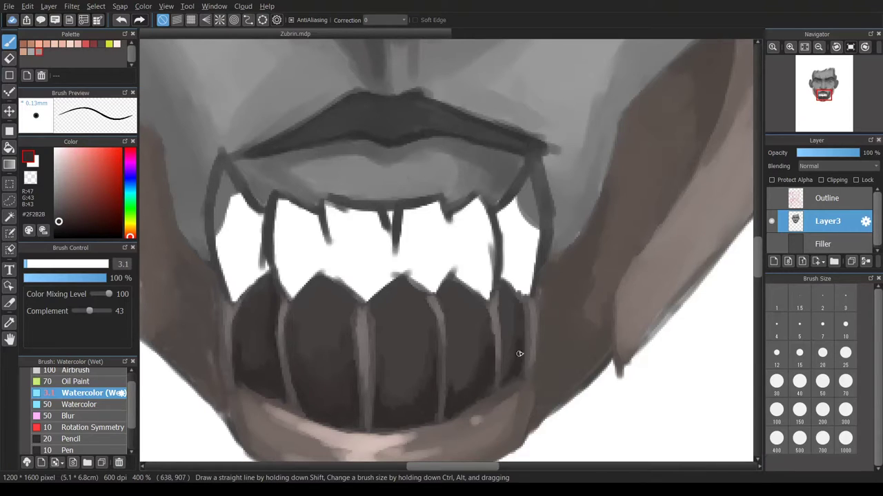
Edge the pointed tops of the lower jaw segments with thin grey lines
alt+click(236, 314)
mouse_move(235, 303)
mouse_down()
mouse_move(281, 276)
mouse_move(290, 296)
mouse_up()
scroll(461, 289, down, 1)
Fill the leftmost fang with light grey and shade its edges at brush size 5.6
alt+click(288, 282)
click(799, 353)
mouse_move(276, 262)
mouse_down()
mouse_move(282, 320)
mouse_move(274, 250)
mouse_move(326, 180)
mouse_up()
alt+click(275, 276)
click(53, 181)
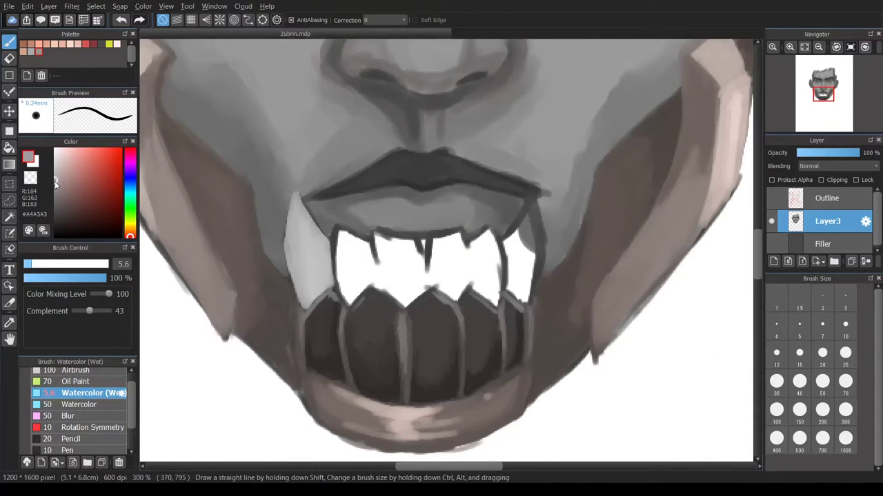
Paint the middle upper teeth in light grey tones up to #DDDDDD at brush size 8.5, separating them with soft shading
alt+click(314, 265)
ctrl+alt+drag(315, 265, 325, 265)
mouse_move(400, 241)
mouse_down()
mouse_move(407, 296)
mouse_move(459, 286)
mouse_move(493, 256)
mouse_move(376, 256)
mouse_up()
alt+click(392, 252)
mouse_move(372, 248)
mouse_down()
mouse_move(367, 284)
mouse_move(342, 245)
mouse_up()
mouse_move(487, 236)
mouse_down()
mouse_move(493, 303)
mouse_move(476, 297)
mouse_up()
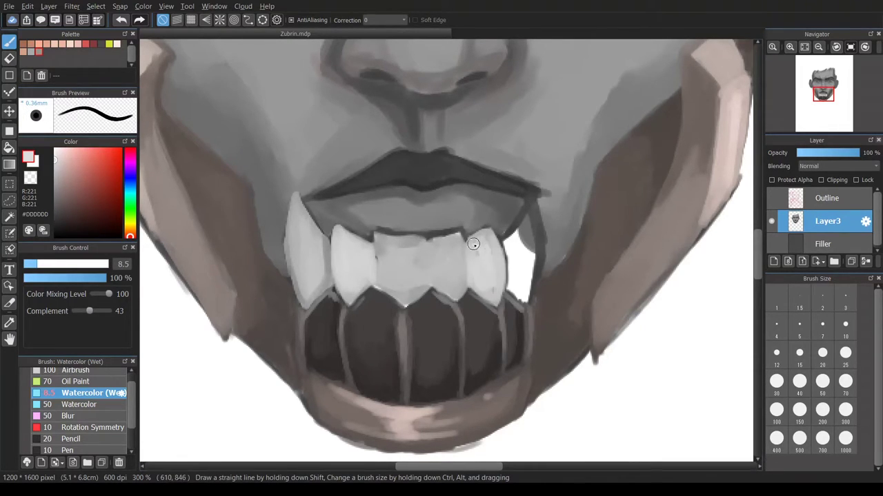
Block in the neck beneath the chin guard in dark brown with #211C1A shadows at brush size 11.1
scroll(367, 246, down, 1)
alt+click(367, 246)
ctrl+alt+drag(367, 246, 376, 247)
mouse_move(319, 185)
mouse_down()
mouse_move(366, 246)
mouse_move(546, 300)
mouse_move(469, 311)
mouse_move(522, 327)
mouse_move(441, 324)
mouse_up()
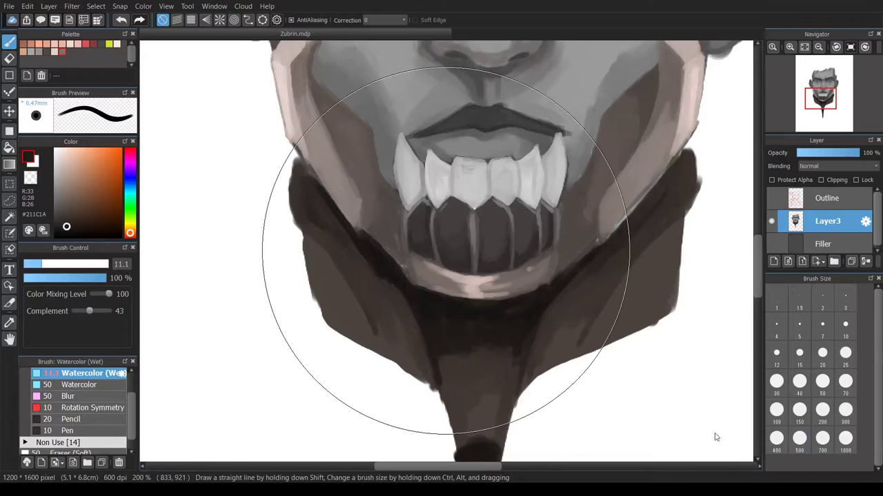
Darken the throat with #2F2926 and stroke #352E2B muscle folds and edges along both sides of the neck
alt+click(512, 344)
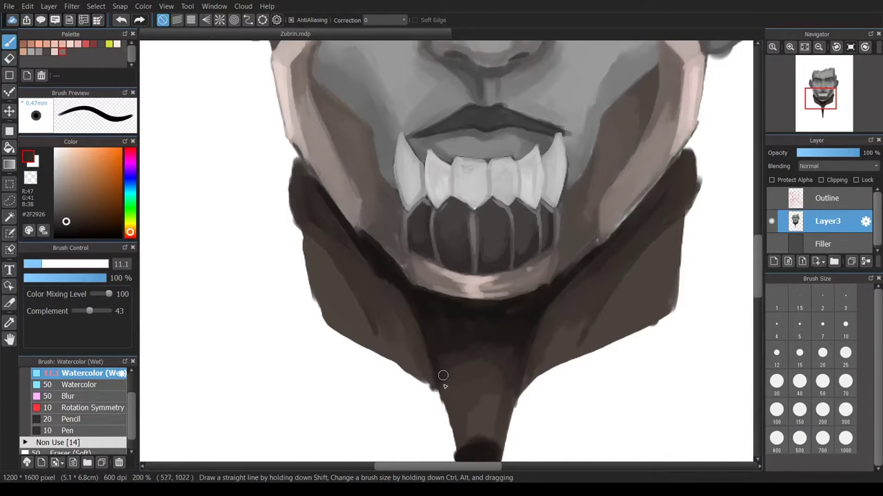
alt+click(615, 291)
drag(378, 333, 424, 386)
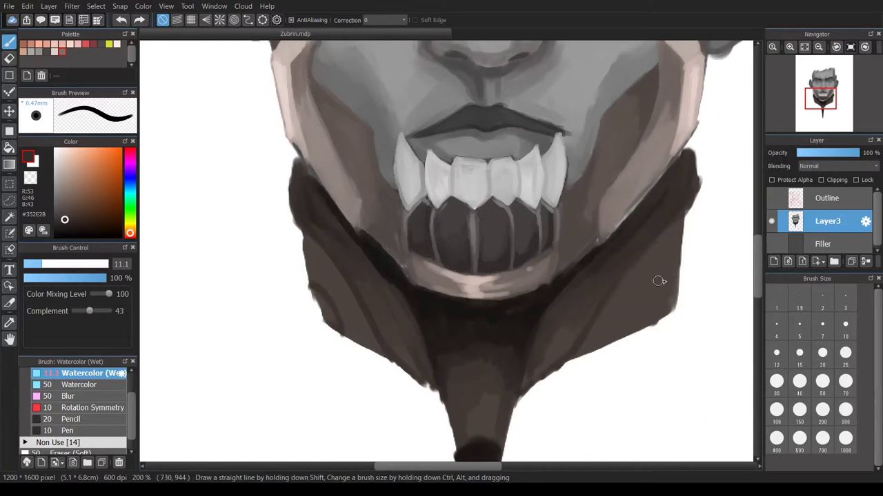
Add lighter brown highlights in #72645C and #816F66 along the outer edges of both neck sides
alt+click(331, 276)
drag(307, 243, 358, 321)
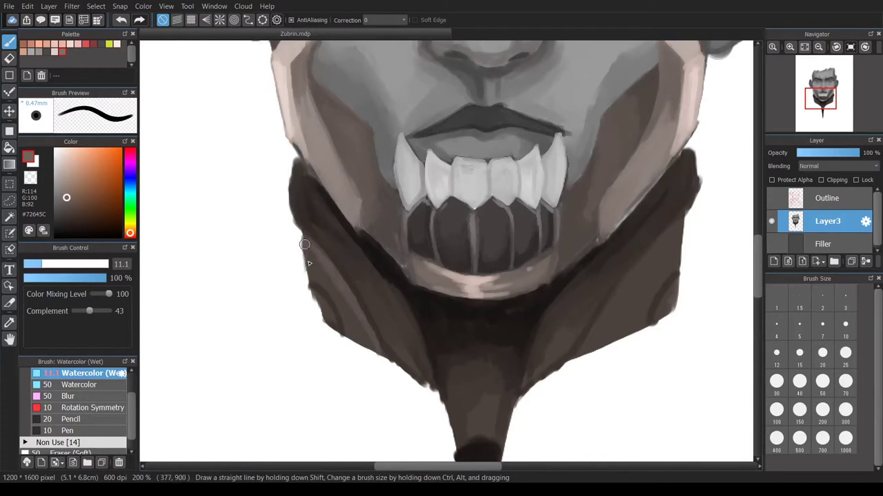
drag(655, 227, 679, 297)
alt+click(665, 303)
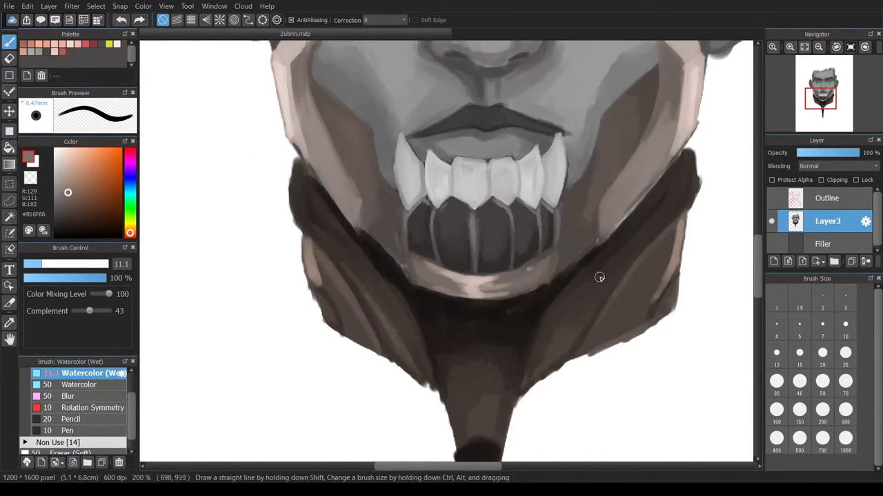
Paint lighter streaks along the neck muscles and define the throat's sides in dark brown #39312C
drag(551, 255, 617, 348)
scroll(449, 293, down, 1)
drag(449, 293, 455, 343)
alt+click(540, 285)
drag(441, 261, 459, 343)
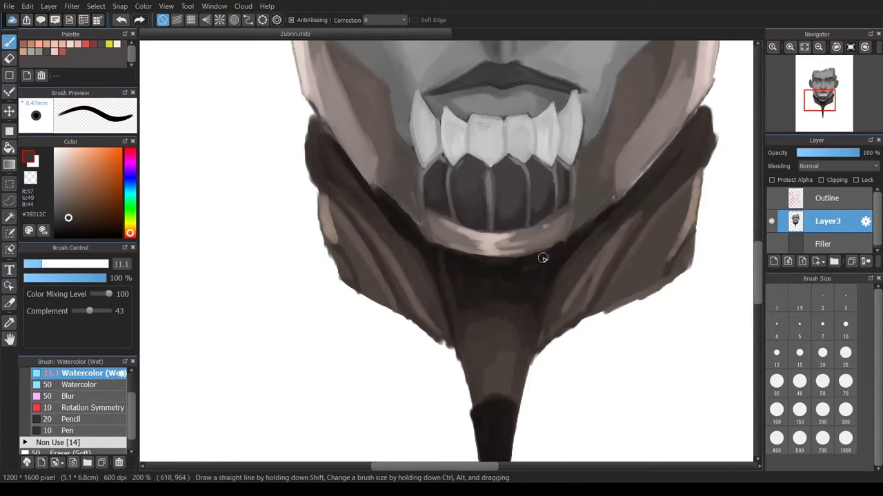
Show the Outline layer and block in the collar and upper chest of the garment in flat mid grey over the sketch
key(ctrl+0)
click(771, 198)
click(54, 176)
click(71, 264)
drag(345, 245, 427, 449)
mouse_move(290, 213)
mouse_down()
mouse_move(372, 259)
mouse_move(296, 227)
mouse_move(246, 247)
mouse_move(191, 301)
mouse_up()
mouse_move(586, 193)
mouse_down()
mouse_move(631, 251)
mouse_move(591, 256)
mouse_up()
drag(552, 227, 465, 392)
scroll(465, 392, down, 2)
mouse_move(511, 228)
mouse_down()
mouse_move(469, 316)
mouse_move(525, 185)
mouse_up()
drag(427, 179, 424, 342)
drag(358, 165, 276, 262)
drag(269, 206, 414, 386)
scroll(413, 386, down, 2)
mouse_move(289, 138)
mouse_down()
mouse_move(449, 348)
mouse_move(315, 291)
mouse_move(566, 310)
mouse_move(614, 197)
mouse_move(634, 121)
mouse_up()
Outline the shoulder edges and main garment folds in grey #7A7A7A at brush size 15, following the sketch
drag(96, 263, 48, 263)
click(54, 195)
mouse_move(262, 93)
mouse_down()
mouse_move(256, 134)
mouse_move(200, 162)
mouse_move(279, 238)
mouse_up()
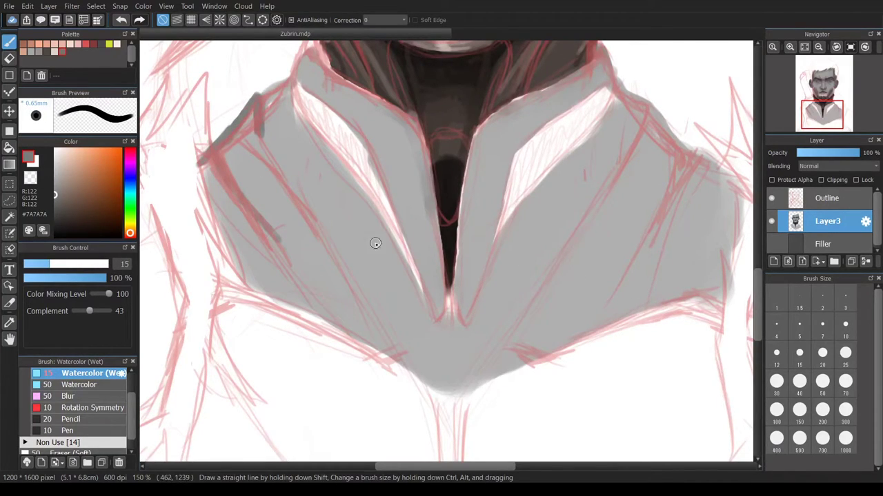
drag(645, 103, 683, 155)
click(770, 198)
click(771, 198)
drag(297, 83, 390, 214)
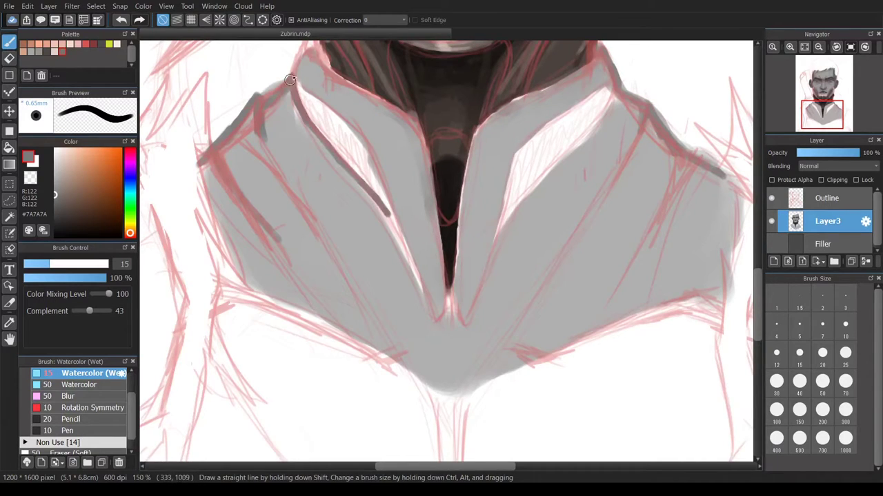
drag(614, 93, 538, 182)
Hide the Outline layer and lighten the left chest panel with pale grey around #C5C5C5 at brush size 31
click(55, 165)
click(771, 198)
mouse_move(448, 318)
mouse_down()
mouse_move(297, 83)
mouse_move(384, 154)
mouse_up()
alt+click(384, 154)
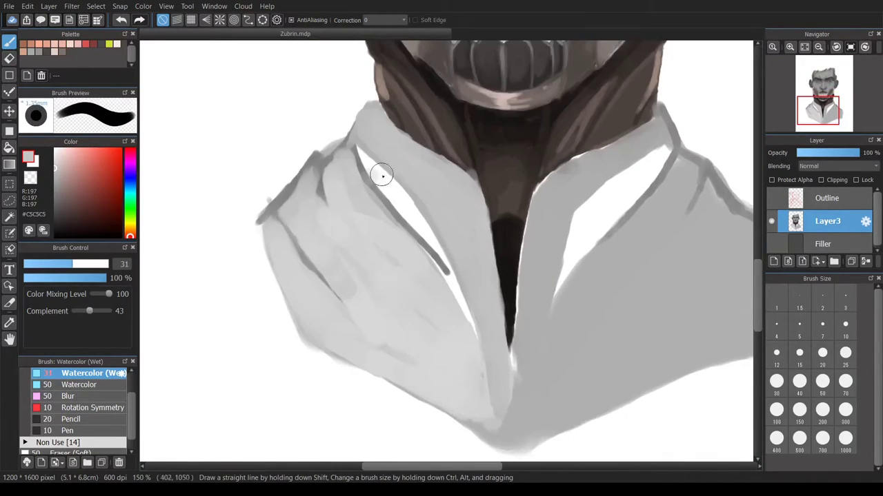
Shade the left collar and its inner edge with soft greys such as #B5B5B4 at brush size 15
alt+click(389, 116)
mouse_move(486, 375)
mouse_down()
mouse_move(365, 124)
mouse_move(431, 153)
mouse_move(487, 231)
mouse_up()
alt+click(375, 118)
drag(509, 355, 496, 394)
alt+click(504, 347)
drag(504, 296, 500, 412)
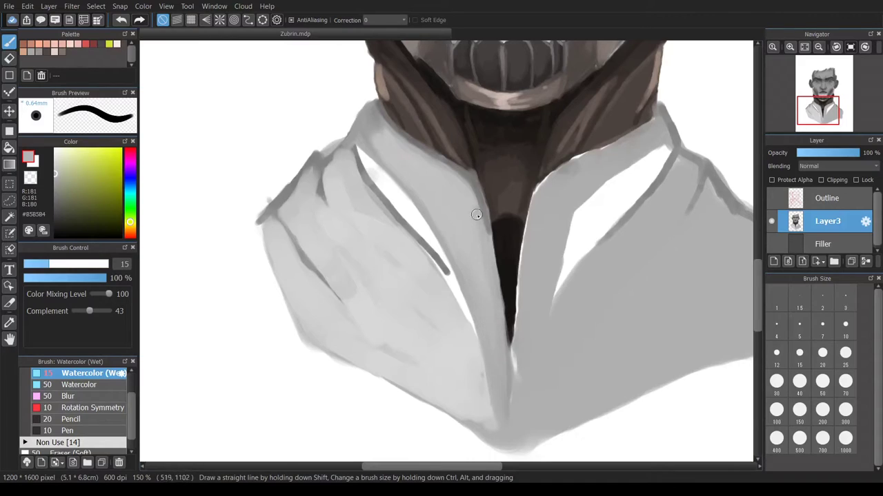
Brush pale #EBEBEB highlights down the length of the left collar
alt+click(386, 191)
drag(382, 142, 457, 253)
drag(441, 165, 482, 351)
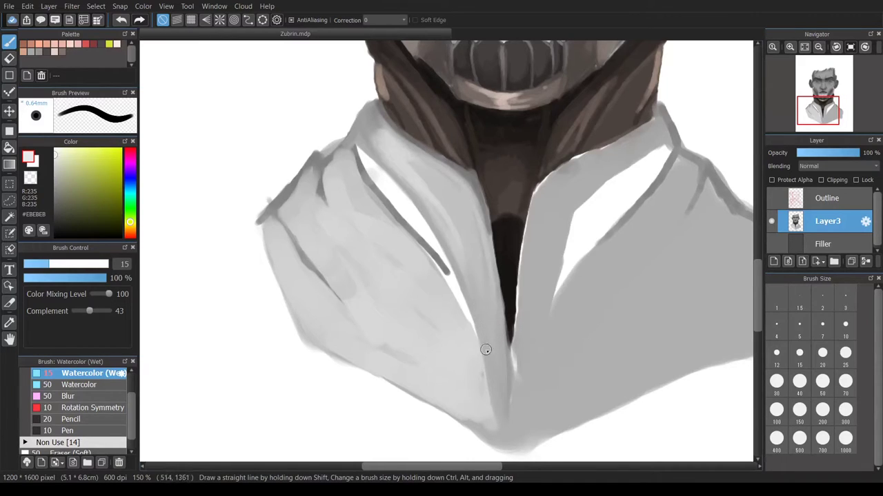
Fill the white gap beside the left collar with dark grey #757575 and blend it down towards the chest point
alt+click(359, 119)
drag(359, 119, 442, 257)
mouse_move(476, 348)
mouse_down()
mouse_move(413, 227)
mouse_move(356, 156)
mouse_up()
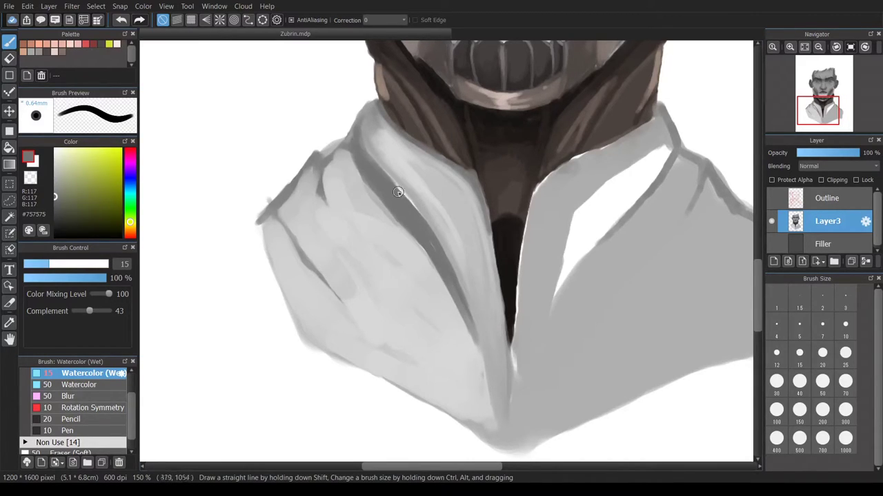
drag(452, 279, 455, 324)
alt+click(455, 324)
drag(366, 187, 455, 324)
mouse_move(476, 413)
mouse_down()
mouse_move(472, 247)
mouse_move(448, 325)
mouse_up()
Paint soft light and mid-grey folds down the left chest panel next to the dark gap
alt+click(480, 398)
mouse_move(325, 197)
mouse_down()
mouse_move(474, 417)
mouse_move(374, 256)
mouse_move(437, 350)
mouse_up()
alt+click(373, 227)
mouse_move(389, 251)
mouse_down()
mouse_move(317, 178)
mouse_move(390, 309)
mouse_up()
drag(322, 181, 483, 447)
alt+click(288, 174)
Draw dark #4D4D4D fold creases down the left chest panel and define its shoulder edge at brush size 9
drag(311, 180, 392, 329)
drag(312, 173, 387, 324)
drag(414, 245, 469, 369)
drag(400, 228, 452, 320)
drag(365, 119, 305, 173)
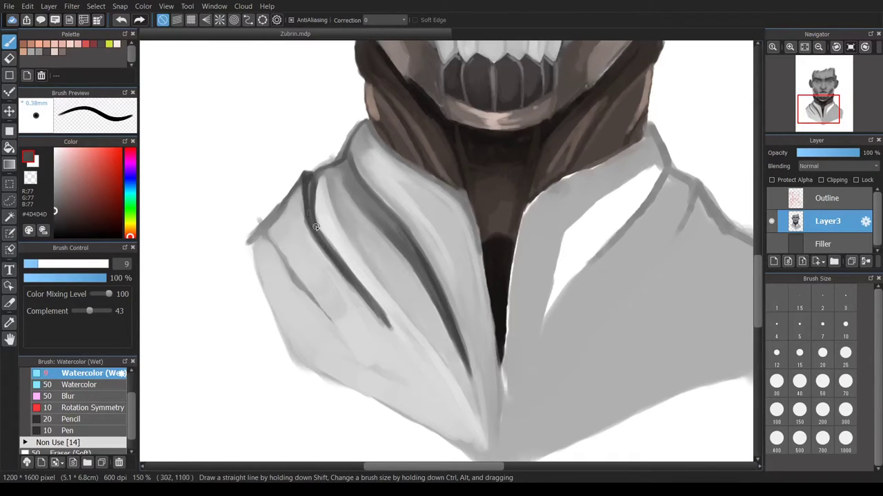
Shade the outer plane of the left chest panel and lighten its fold down towards the chest point
mouse_move(281, 217)
mouse_down()
mouse_move(271, 233)
mouse_move(363, 365)
mouse_up()
mouse_move(353, 332)
mouse_down()
mouse_move(375, 368)
mouse_move(413, 390)
mouse_up()
scroll(359, 329, down, 2)
scroll(360, 329, up, 2)
drag(455, 434, 376, 347)
drag(338, 307, 282, 214)
Tint the lower outer plane and bottom edge of the left chest panel in warm grey #B1A5A4 at brush size 30
scroll(239, 278, right, 3)
click(58, 176)
mouse_move(200, 272)
mouse_down()
mouse_move(191, 288)
mouse_move(277, 339)
mouse_move(237, 339)
mouse_move(437, 364)
mouse_up()
scroll(276, 339, left, 1)
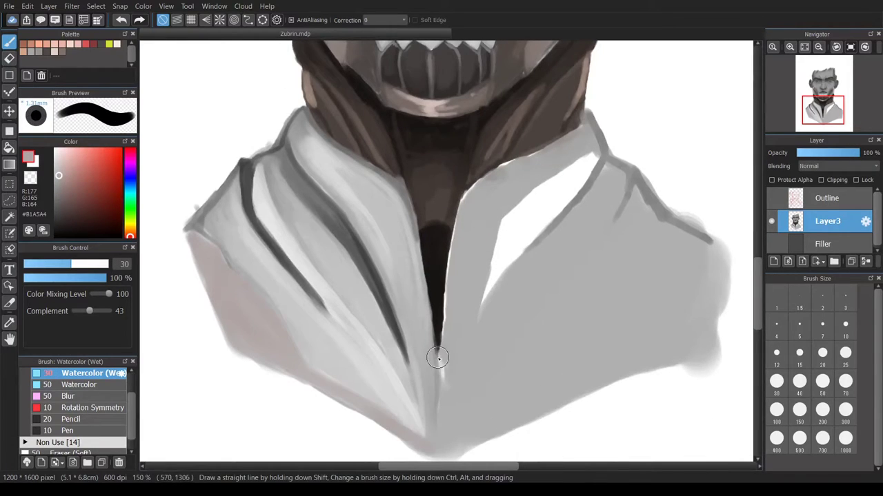
Lighten the right collar with pale grey and blend the centre seam beneath the neck opening
scroll(236, 122, down, 2)
scroll(345, 207, down, 2)
click(44, 267)
drag(44, 267, 41, 265)
scroll(549, 152, up, 2)
mouse_move(483, 213)
mouse_down()
mouse_move(400, 272)
mouse_move(381, 427)
mouse_up()
alt+click(414, 386)
drag(535, 217, 438, 293)
Extend the left panel's outer fold crease down towards the chest point at brush size 10.3
scroll(437, 293, down, 3)
alt+click(374, 262)
alt+click(402, 296)
click(39, 264)
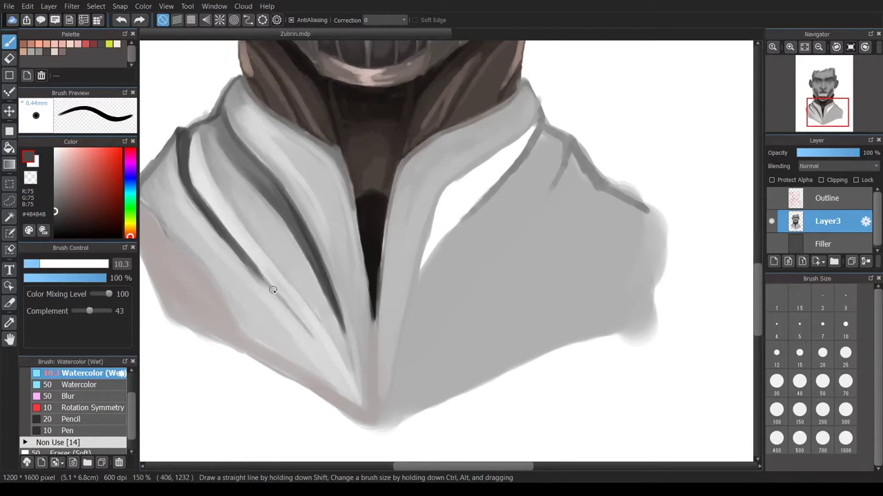
drag(415, 170, 439, 178)
Define the right collar's edge in #939393 and model its surface with #D0CDCD and #B6B6B5 at brush size 19
alt+click(439, 177)
click(55, 187)
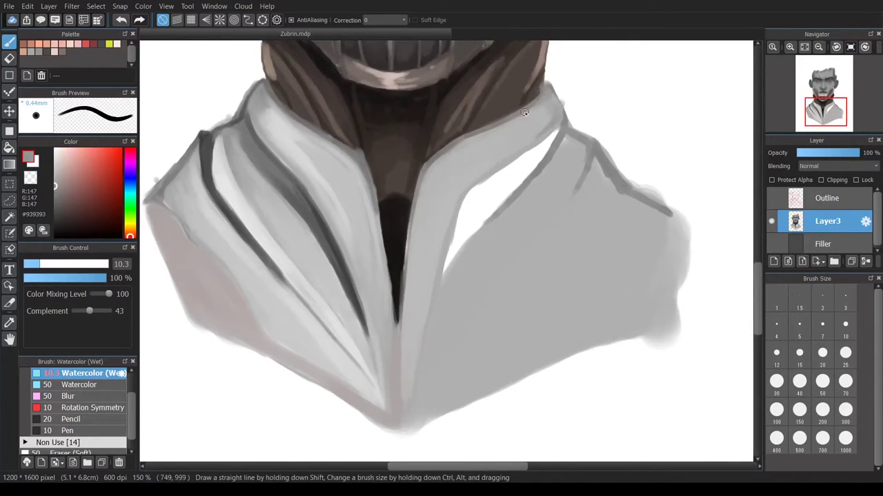
drag(437, 197, 493, 133)
alt+click(493, 133)
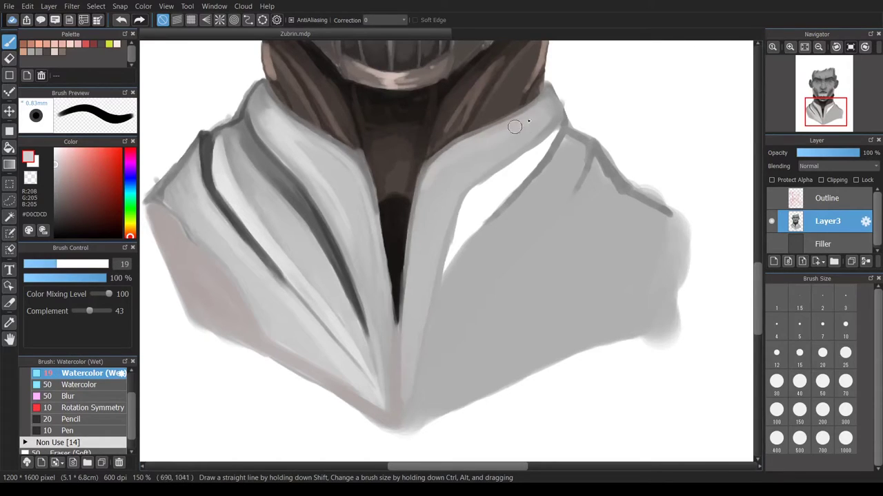
alt+click(448, 262)
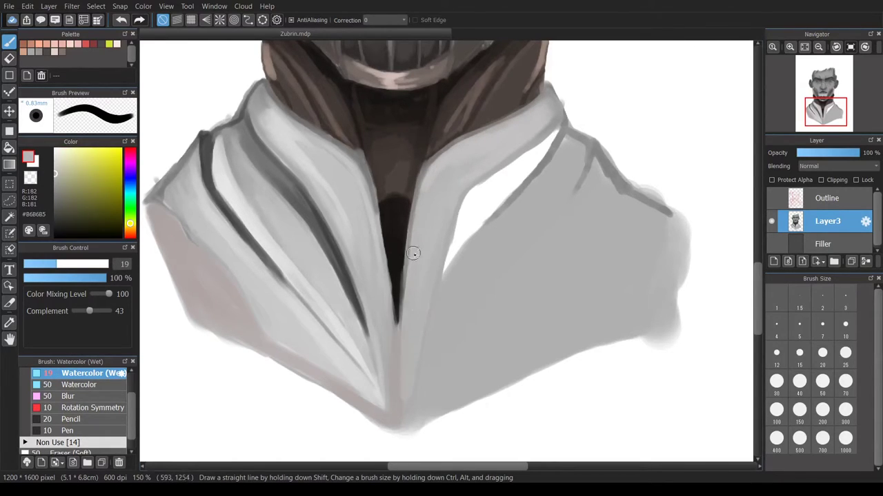
mouse_move(457, 180)
mouse_down()
mouse_move(498, 153)
mouse_move(432, 221)
mouse_move(402, 394)
mouse_move(445, 250)
mouse_up()
Fill the white gap beside the right collar with dark grey and trim its outer edge at brush size 17
alt+click(445, 250)
drag(47, 267, 52, 267)
mouse_move(559, 128)
mouse_down()
mouse_move(430, 331)
mouse_move(473, 191)
mouse_move(512, 171)
mouse_up()
alt+click(558, 141)
drag(559, 141, 466, 254)
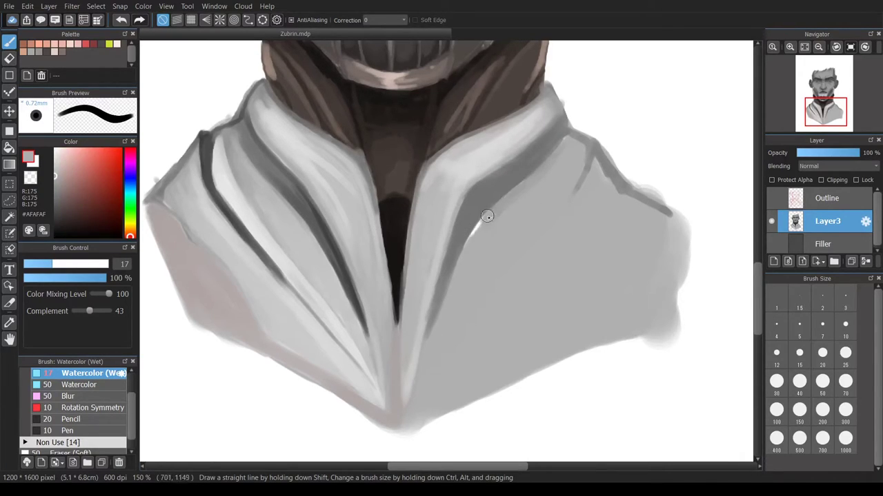
Deepen the crease beside the right collar with dark grey #535353 at brush size 11.1
alt+click(509, 173)
ctrl+alt+drag(511, 174, 493, 173)
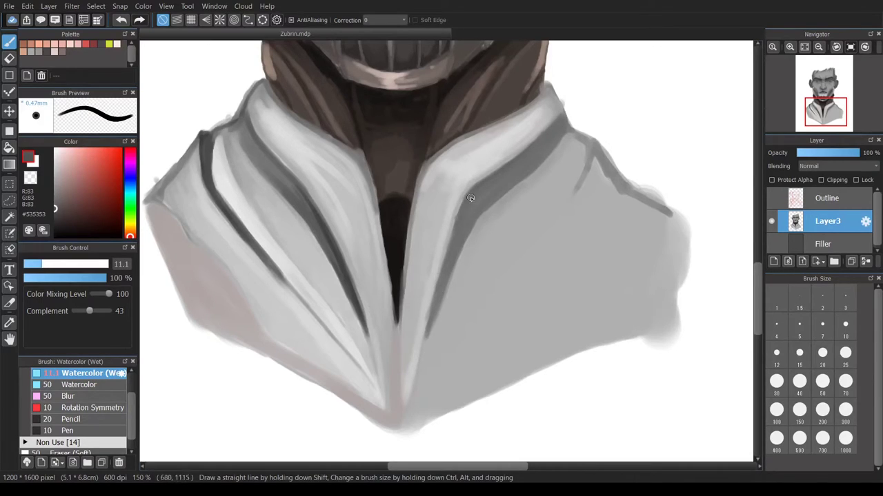
drag(470, 198, 423, 338)
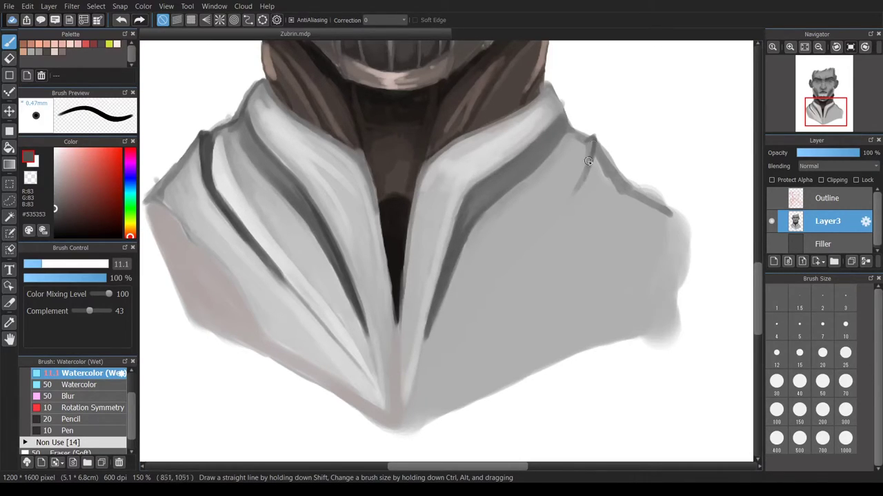
Draw a grey #737373 fold line from the right shoulder down to the chest point
drag(424, 378, 584, 170)
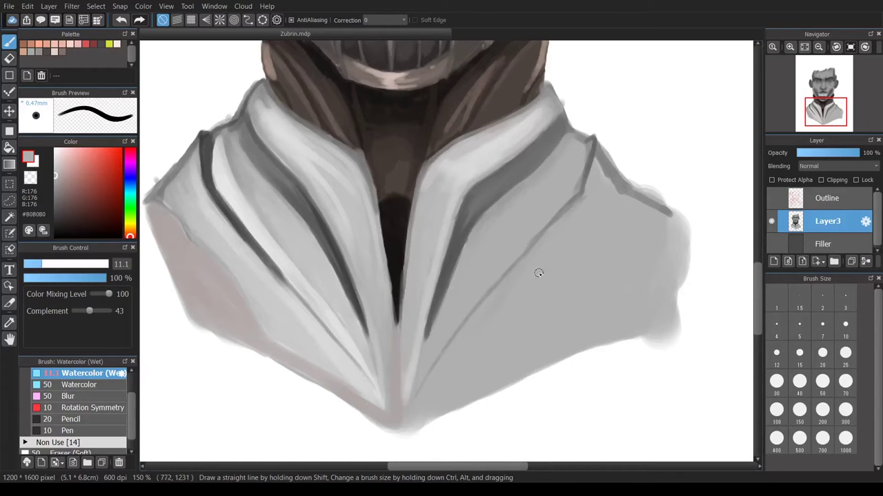
scroll(575, 193, up, 1)
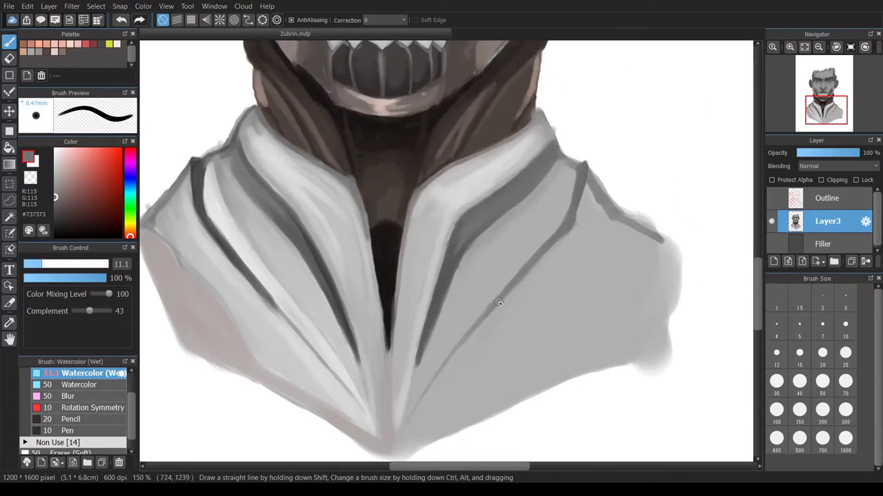
scroll(630, 217, down, 3)
scroll(558, 300, up, 3)
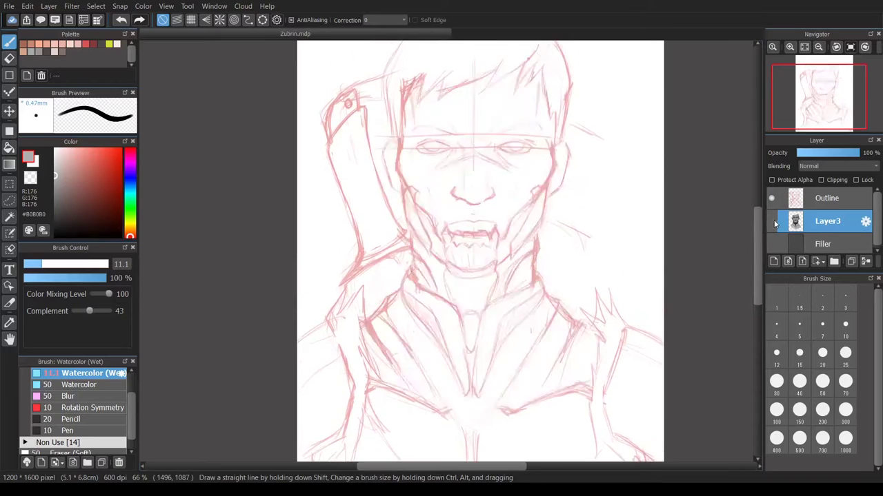
Shade the right chest panel's planes around the fold with greys #A5A5A5, #949494 and #B3B2B2 at brush size 23
mouse_move(524, 183)
mouse_down()
mouse_move(384, 339)
mouse_move(446, 292)
mouse_up()
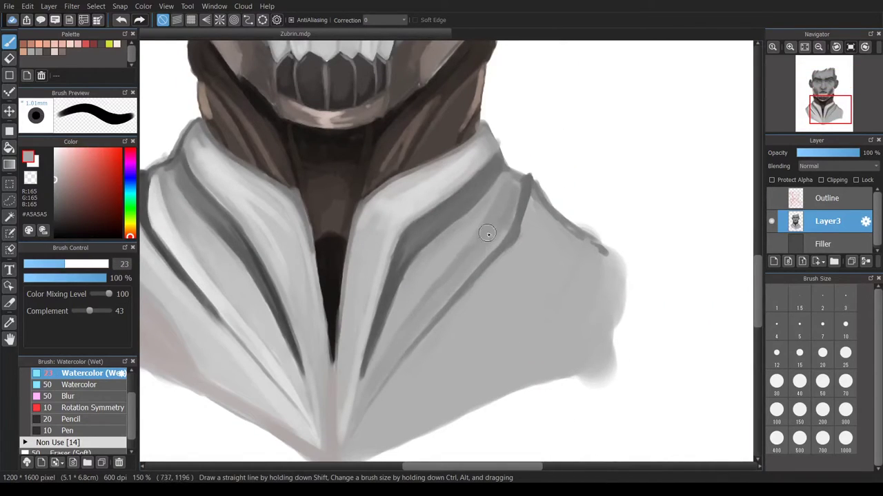
alt+click(476, 253)
scroll(376, 373, down, 2)
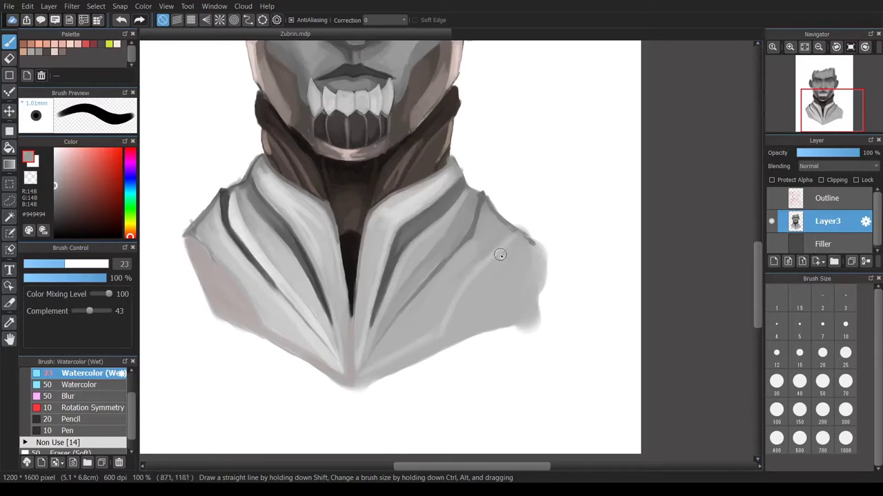
drag(456, 293, 510, 231)
mouse_move(430, 305)
mouse_down()
mouse_move(413, 344)
mouse_move(408, 311)
mouse_move(449, 300)
mouse_up()
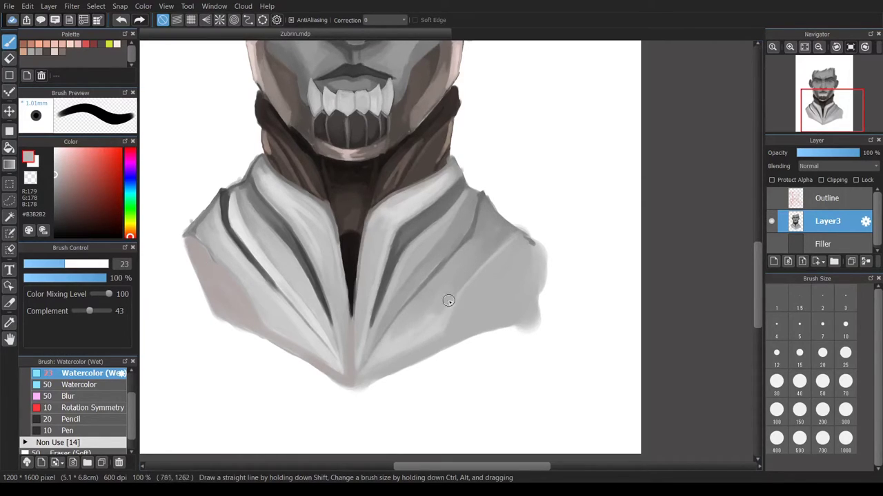
Darken the right shoulder's fold crease with #4A4A4A at brush size 12.1
scroll(214, 202, down, 1)
drag(213, 202, 256, 290)
scroll(479, 193, up, 2)
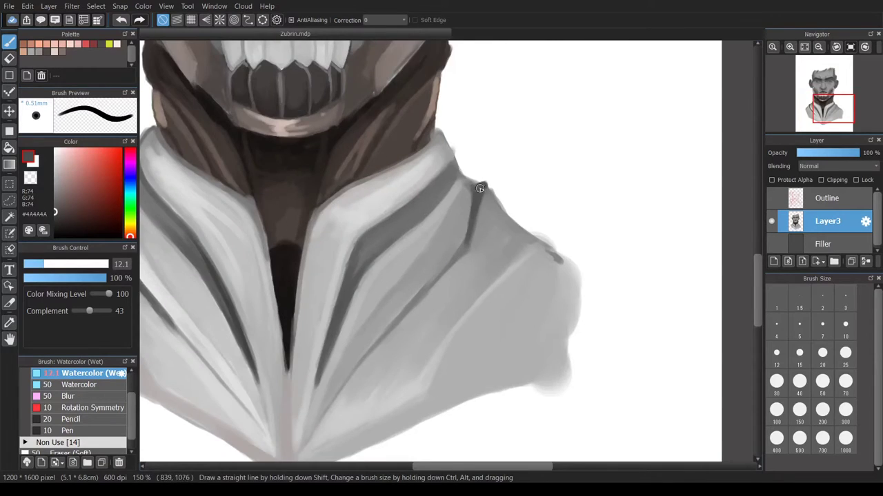
scroll(480, 188, down, 1)
scroll(525, 267, down, 1)
Tint the lower outer plane and bottom edge of the right chest panel in warm grey #A29A99 at brush size 38
alt+click(516, 262)
drag(224, 296, 210, 248)
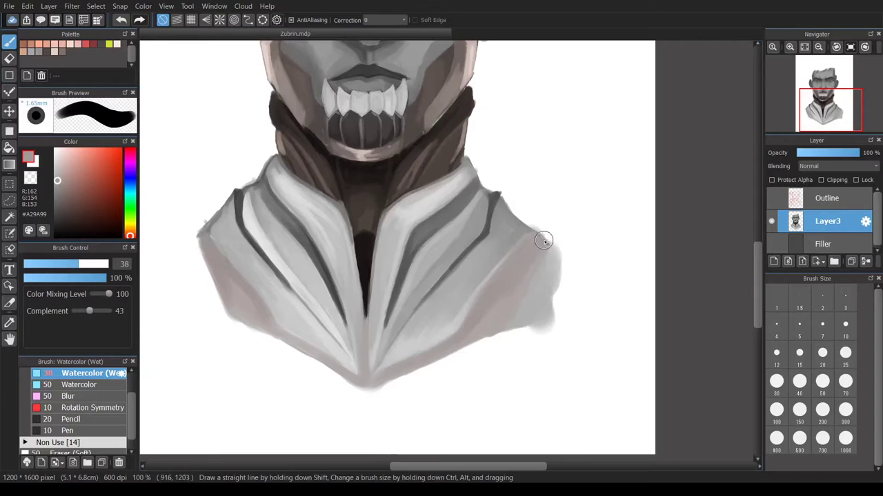
scroll(365, 431, down, 2)
drag(364, 432, 281, 393)
scroll(413, 365, up, 2)
alt+click(526, 338)
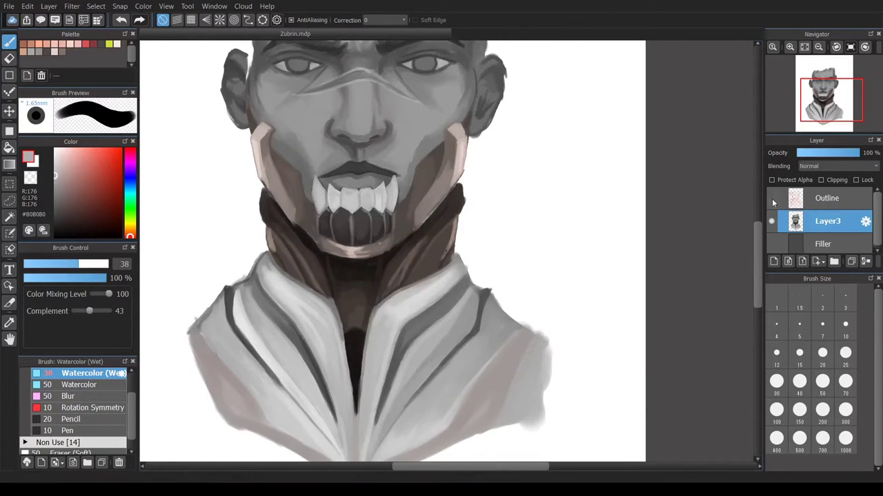
Show the Outline sketch layer, make it active and lasso the sketch lines beside and below the right chest panel
click(771, 198)
scroll(653, 339, down, 3)
click(828, 198)
click(10, 198)
mouse_move(576, 270)
mouse_down()
mouse_move(496, 276)
mouse_move(507, 414)
mouse_up()
scroll(330, 377, up, 2)
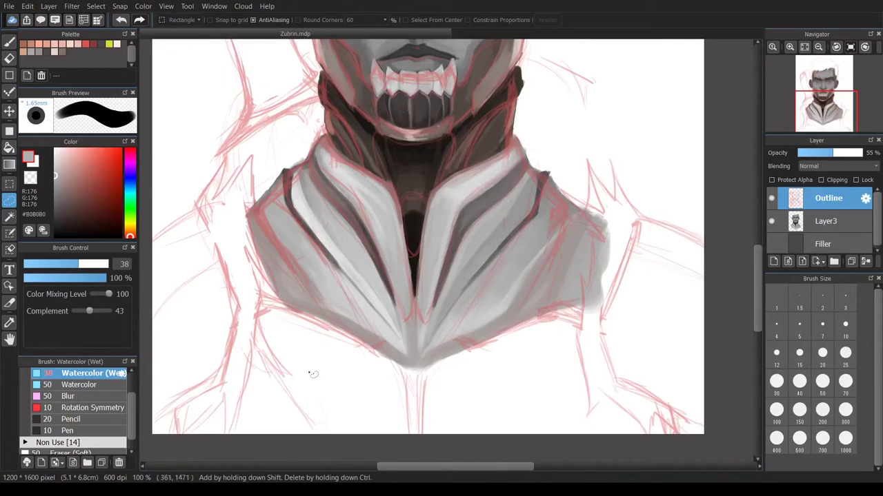
Block in the torso below the collar on Layer3 with blue-grey #777E86 at brush size 91
key(b)
drag(389, 407, 270, 322)
key(ctrl+z)
mouse_move(389, 407)
mouse_down()
mouse_move(216, 414)
mouse_move(565, 344)
mouse_move(497, 331)
mouse_move(376, 364)
mouse_up()
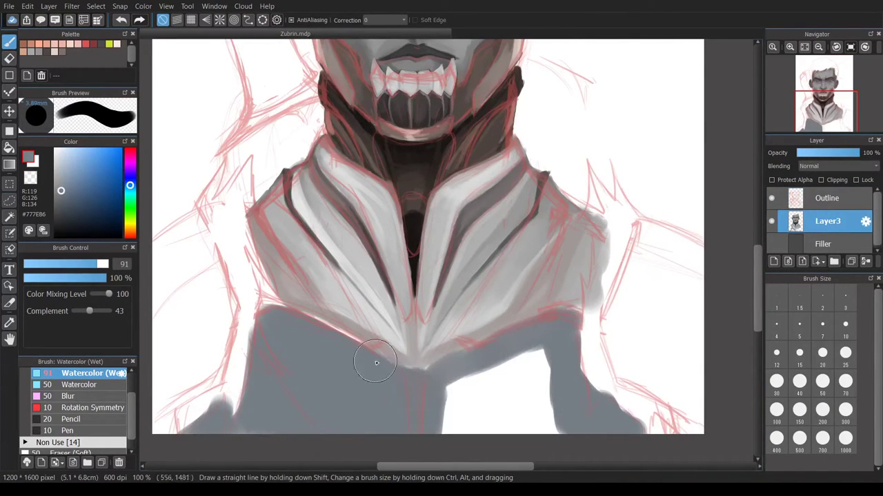
drag(483, 421, 537, 386)
Define the torso's top edge under the collar and its centre seam with #575D64 at brush size 22
click(772, 199)
click(772, 198)
mouse_move(410, 366)
mouse_down()
mouse_move(409, 414)
mouse_move(322, 322)
mouse_up()
click(772, 198)
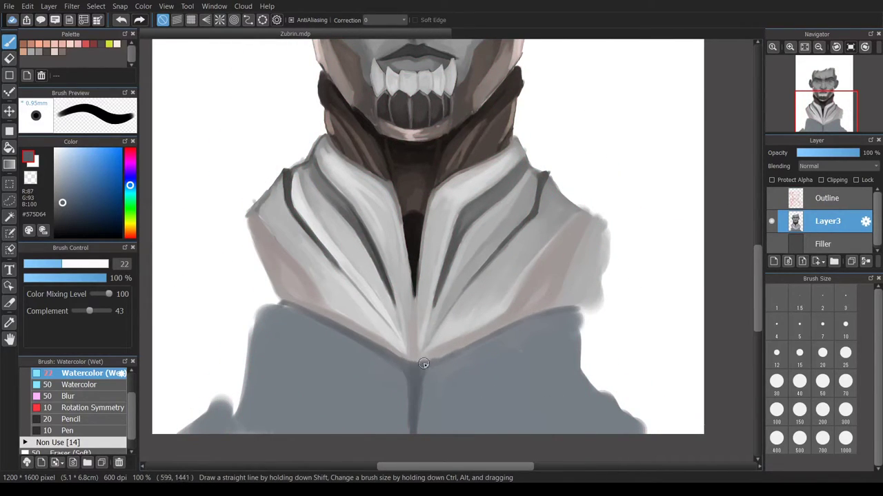
Shade the blue torso's planes with #87929E at brush size 22 and #7B858E at size 63
scroll(242, 364, up, 3)
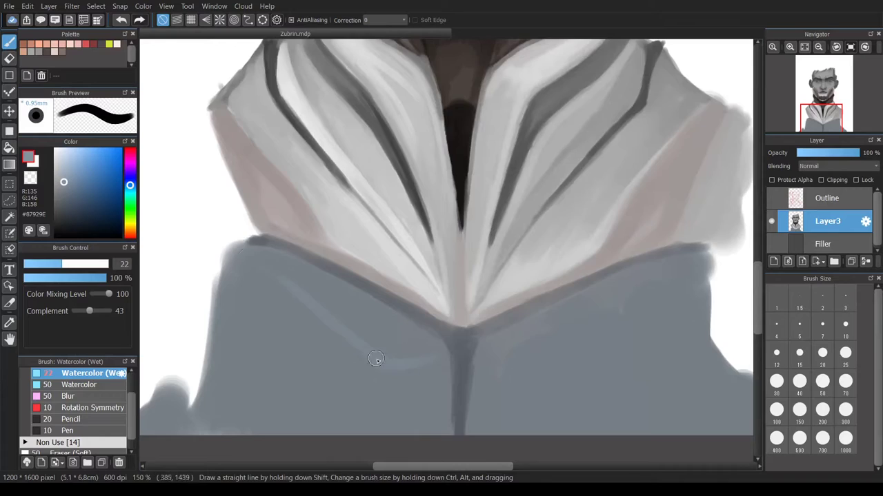
scroll(375, 361, down, 3)
alt+click(493, 324)
alt+click(320, 332)
drag(320, 334, 345, 338)
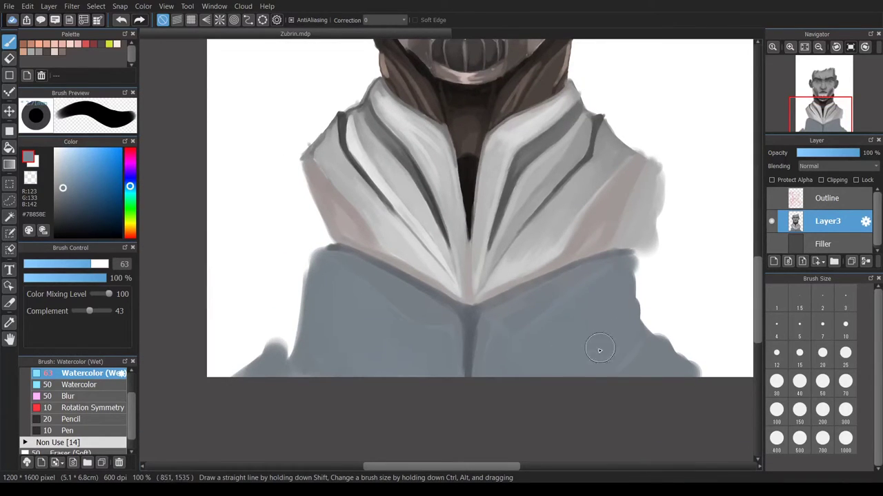
key(ctrl+z)
drag(603, 305, 276, 355)
Refine the torso's upper left corner and lower outer edges along the sketch with #727C85 and #687179 at brush size 34
alt+click(269, 359)
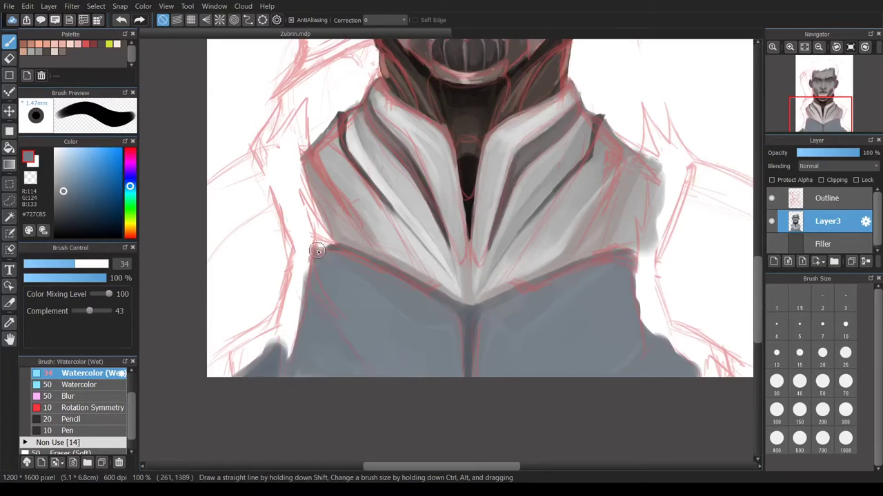
alt+click(656, 350)
key(ctrl+z)
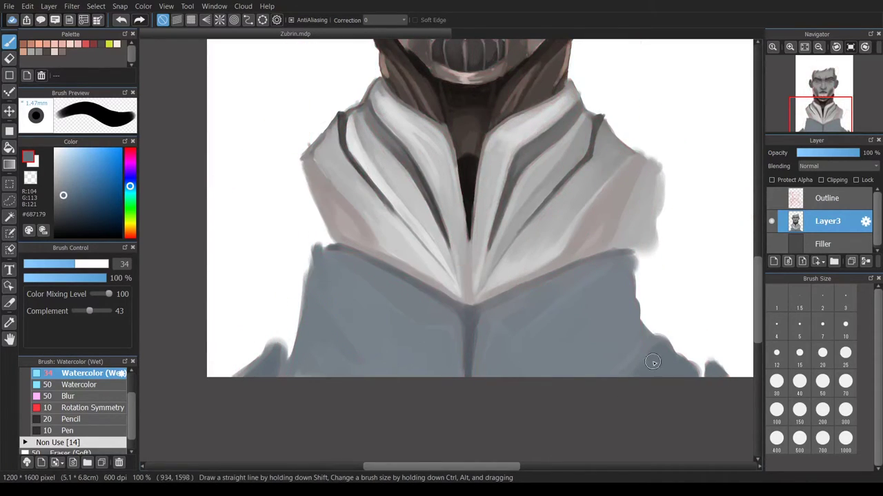
Darken the chest seam with #41474E and highlight the planes beside it with #95A5B7 at brush size 10.5 and #B9C8D9 at 21
drag(520, 325, 504, 326)
alt+click(474, 324)
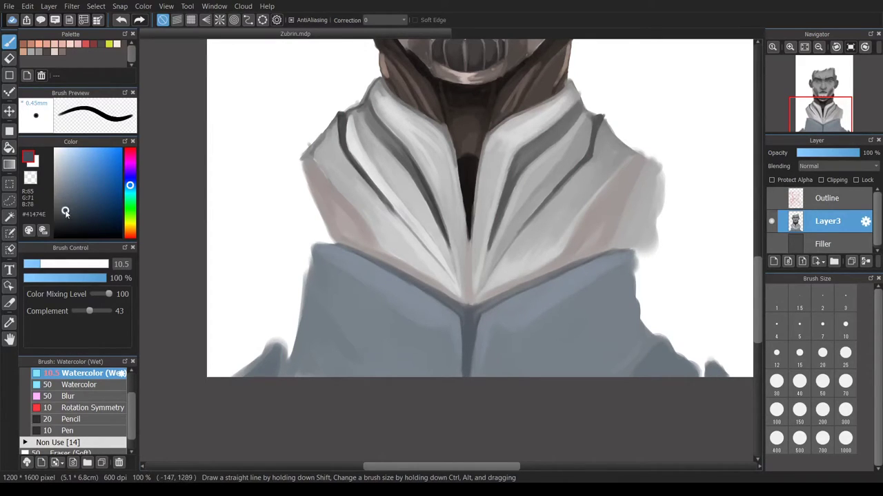
alt+click(415, 324)
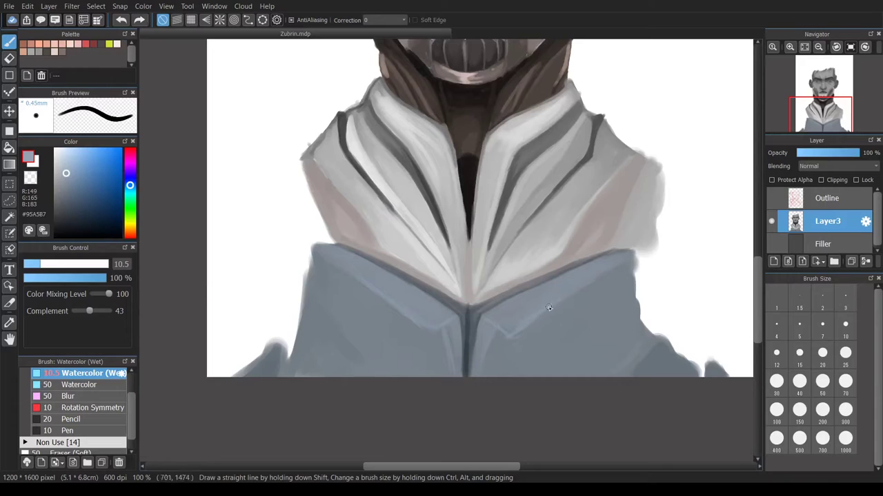
drag(548, 308, 565, 307)
alt+click(324, 250)
drag(324, 249, 401, 280)
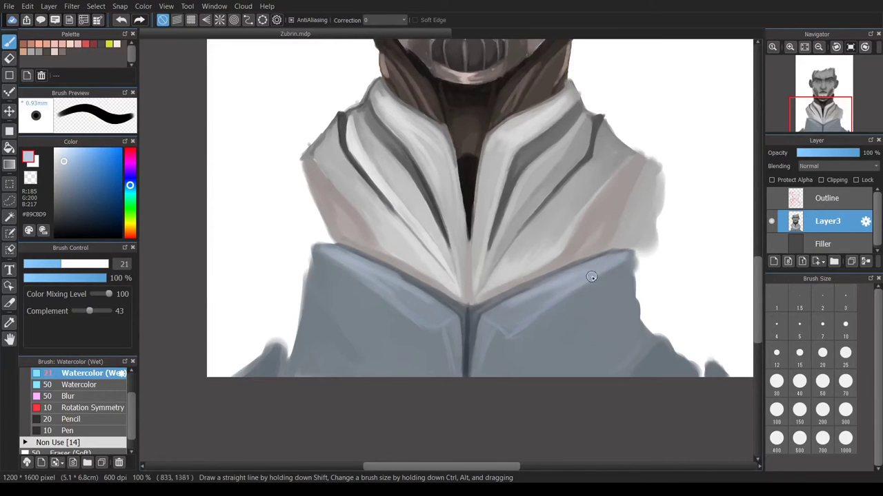
Outline and fill both upper arms along the sketch in grey #8E8E8E at brush size 21
key(v)
alt+click(295, 375)
drag(295, 374, 335, 366)
mouse_move(249, 235)
mouse_down()
mouse_move(314, 201)
mouse_move(321, 317)
mouse_move(276, 351)
mouse_up()
click(49, 187)
drag(289, 221, 276, 338)
drag(248, 221, 303, 262)
scroll(510, 254, down, 1)
mouse_move(522, 229)
mouse_down()
mouse_move(524, 244)
mouse_move(522, 233)
mouse_up()
drag(516, 276, 545, 255)
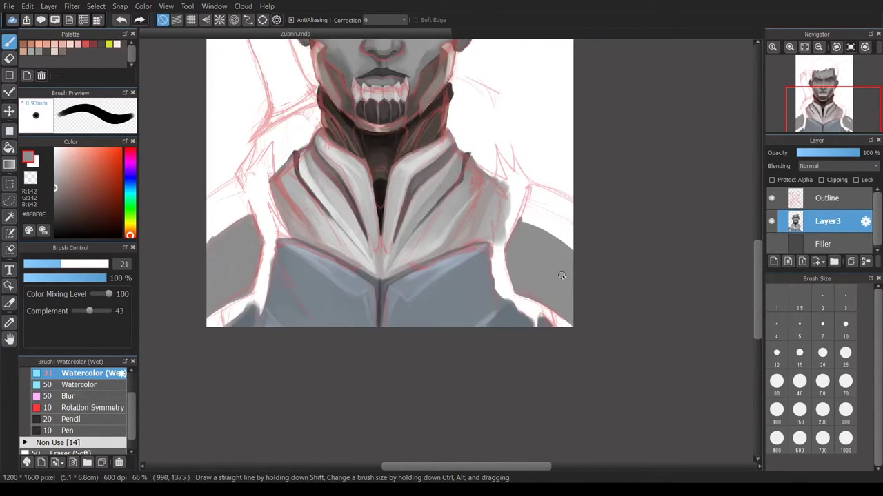
Shade both upper arms with #6D6D6D at brush size 47, warm #716262 at 20 and #676767 at 40
alt+click(220, 238)
mouse_move(221, 237)
mouse_down()
mouse_move(234, 228)
mouse_move(227, 300)
mouse_move(231, 289)
mouse_up()
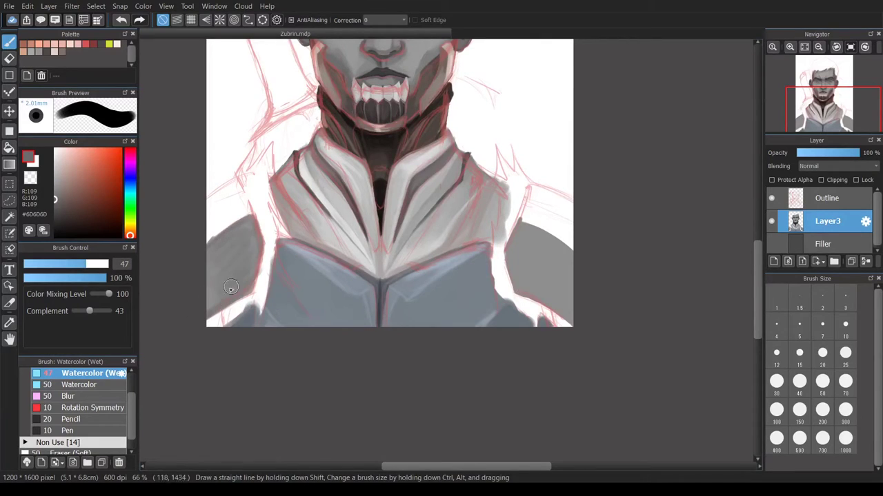
mouse_move(250, 260)
mouse_down()
mouse_move(237, 277)
mouse_move(231, 231)
mouse_move(248, 262)
mouse_move(240, 255)
mouse_move(224, 282)
mouse_up()
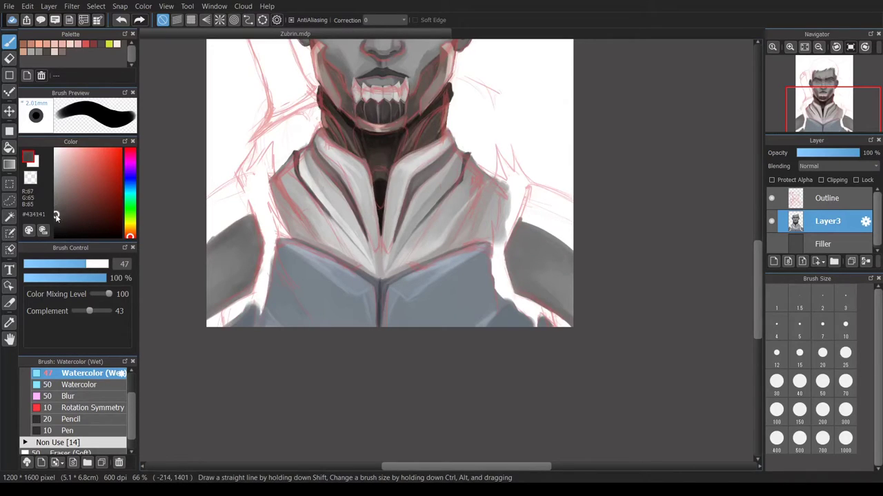
alt+click(251, 218)
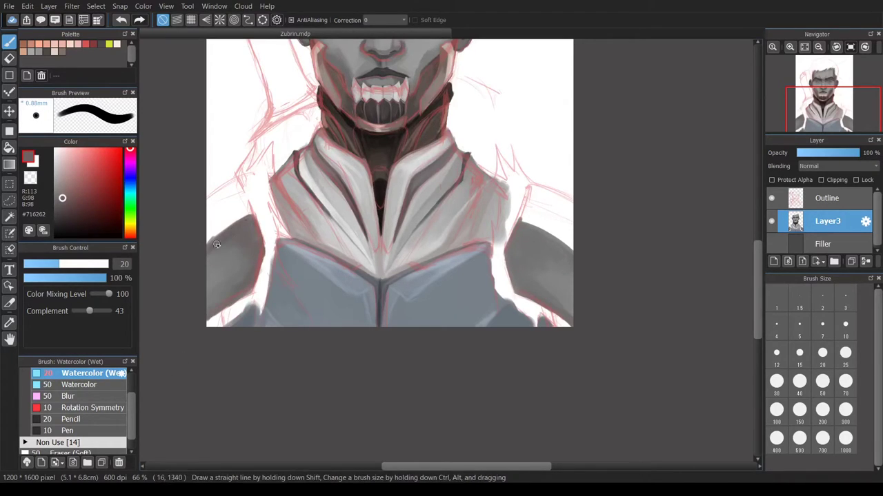
drag(528, 245, 514, 296)
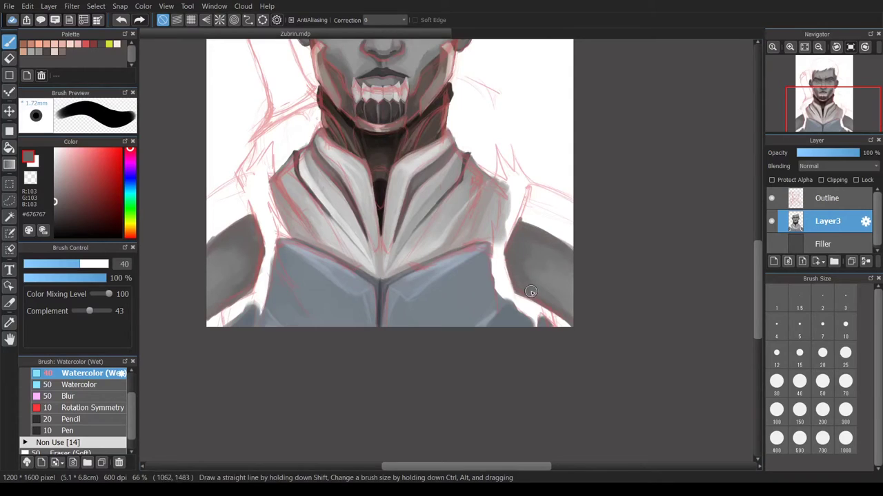
Outline the shoulder caps above both upper arms with dark grey #555555 at brush size 22
scroll(233, 190, up, 2)
drag(257, 215, 230, 171)
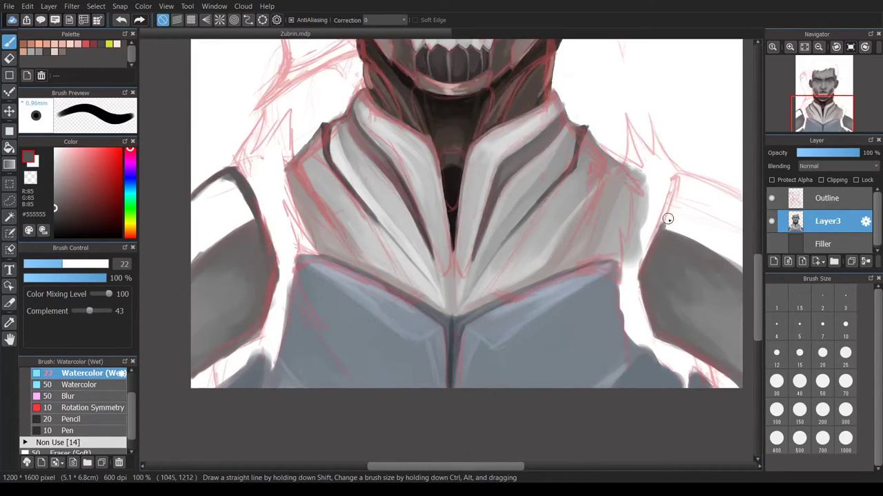
drag(655, 238, 685, 178)
scroll(692, 216, down, 2)
scroll(687, 226, up, 2)
scroll(690, 183, down, 1)
Fill the inside of both shoulder caps with grey #676464 at brush size 17
drag(630, 355, 648, 336)
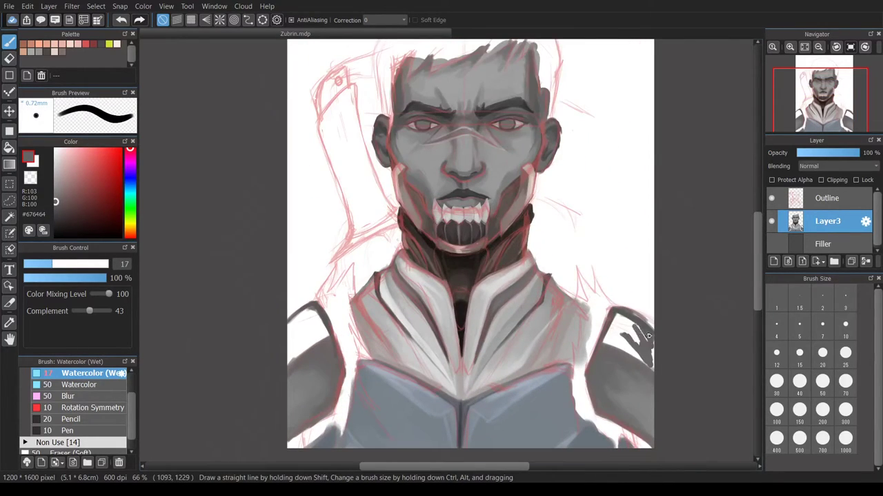
mouse_move(328, 333)
mouse_down()
mouse_move(303, 355)
mouse_move(298, 349)
mouse_up()
drag(604, 351, 624, 342)
Blend light grey #B3B3B3 highlights onto both shoulder caps at brush size 17
alt+click(637, 329)
alt+click(612, 332)
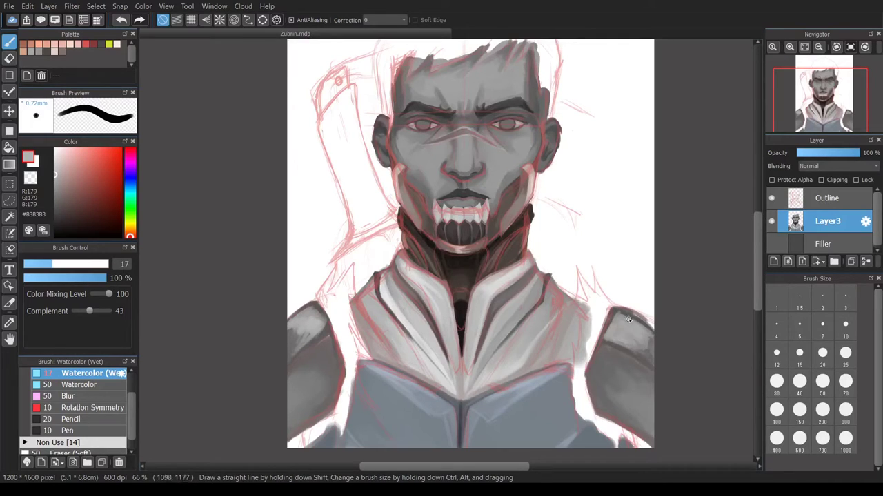
click(770, 198)
drag(608, 323, 645, 331)
Block in spiked pale-blue straps over both shoulders along the sketch with #BFD4DB at brush size 29
click(770, 198)
alt+click(324, 296)
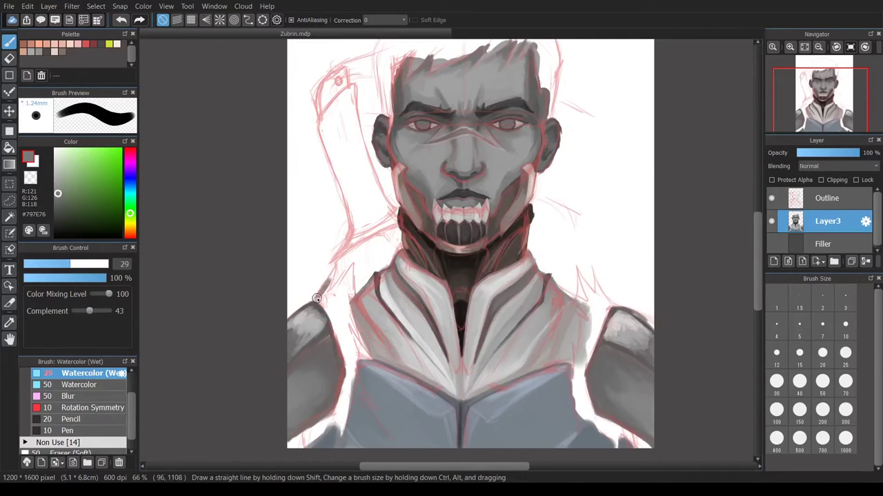
mouse_move(335, 331)
mouse_down()
mouse_move(331, 294)
mouse_move(318, 301)
mouse_move(355, 351)
mouse_move(347, 370)
mouse_move(369, 409)
mouse_move(328, 266)
mouse_move(307, 396)
mouse_up()
scroll(349, 345, down, 2)
drag(338, 273, 372, 324)
mouse_move(576, 331)
mouse_down()
mouse_move(599, 252)
mouse_move(582, 240)
mouse_up()
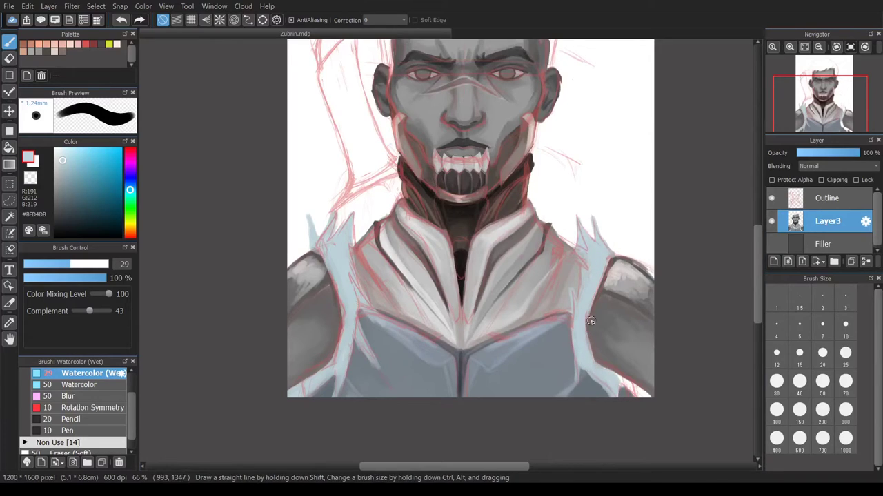
Brighten the spiked shoulder straps with icy #E0F7FE at brush size 16, with the sketch hidden
click(772, 198)
drag(337, 262, 342, 298)
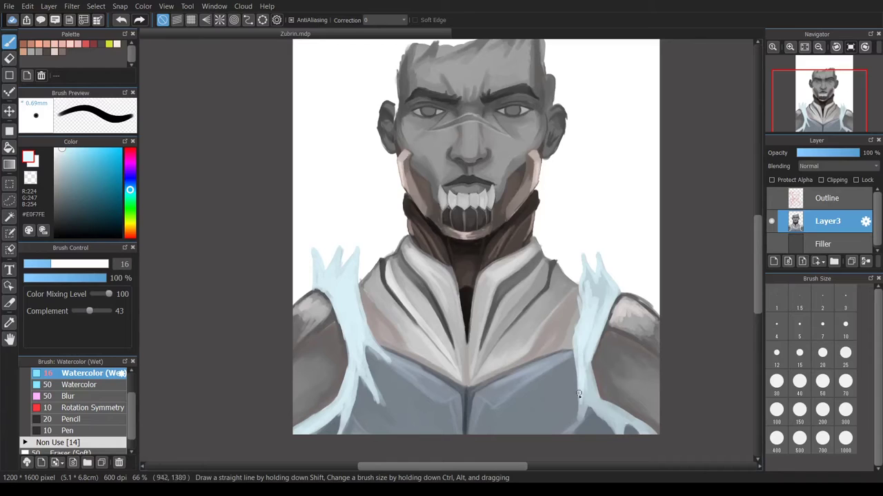
mouse_move(588, 390)
mouse_down()
mouse_move(594, 326)
mouse_move(592, 406)
mouse_up()
Outline the dark piece behind the left shoulder between neck and icy strap with #404246 at brush size 16
click(772, 198)
alt+click(392, 296)
drag(412, 262, 384, 311)
scroll(360, 356, up, 4)
drag(433, 276, 339, 350)
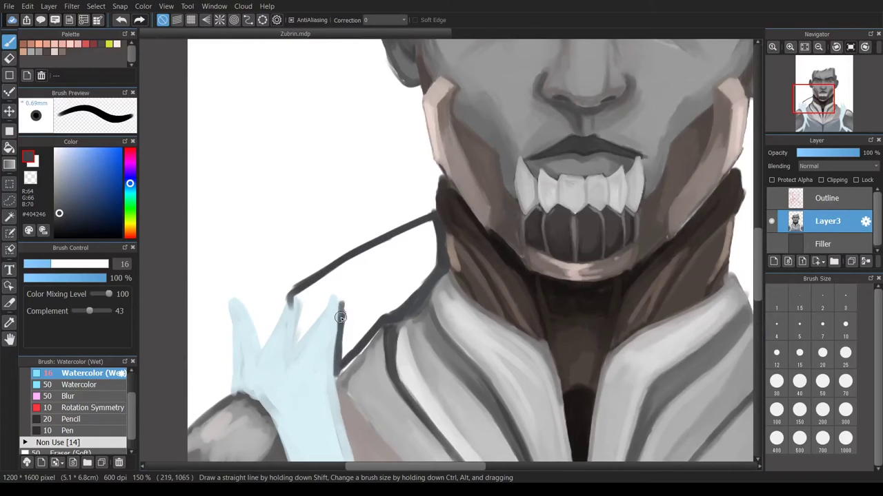
mouse_move(319, 310)
mouse_down()
mouse_move(331, 297)
mouse_move(407, 269)
mouse_move(356, 316)
mouse_move(394, 299)
mouse_move(441, 244)
mouse_move(389, 304)
mouse_move(428, 246)
mouse_move(324, 331)
mouse_up()
Fill the piece behind the left shoulder with dark #2E3034 at brush size 16
alt+click(442, 244)
scroll(347, 335, down, 1)
alt+click(347, 335)
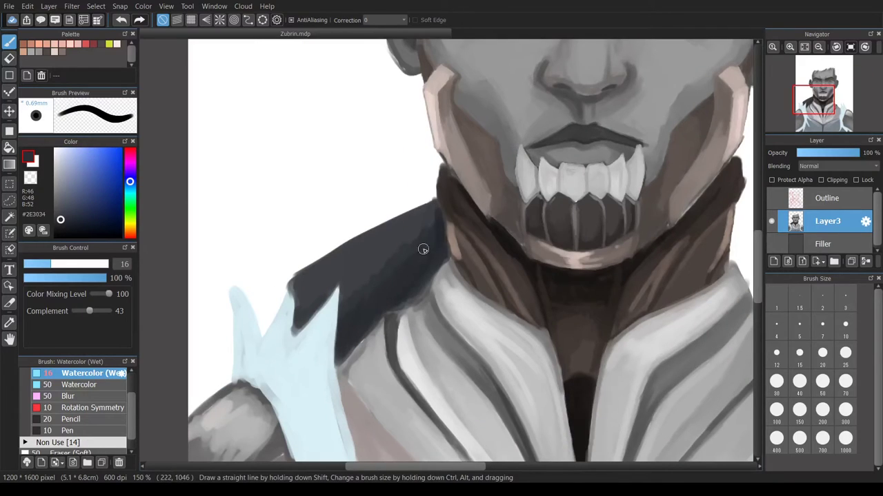
Extend the dark shoulder piece upward along the sketch and edge it with #585C69 at brush size 16
click(771, 198)
alt+click(303, 276)
mouse_move(290, 279)
mouse_down()
mouse_move(345, 227)
mouse_move(435, 177)
mouse_up()
click(771, 198)
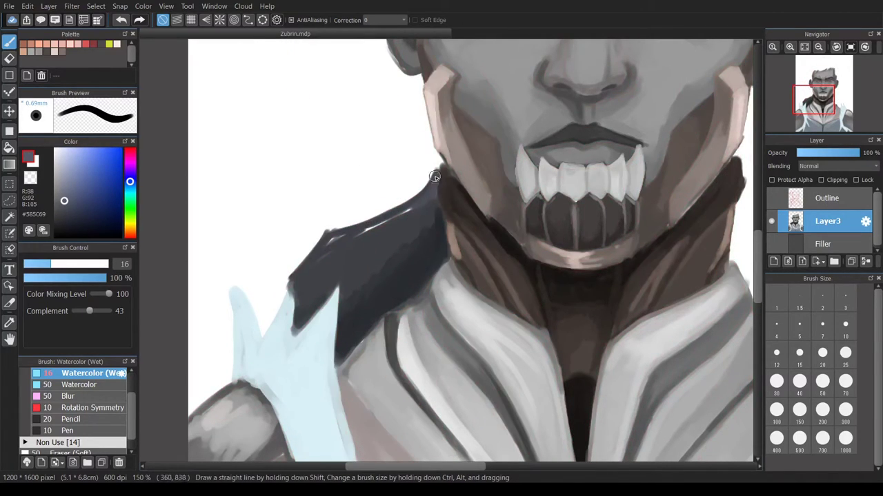
Outline the curved shaft rising from the dark shoulder piece beside the left ear in brown #5F504F at brush size 16
click(771, 198)
scroll(275, 297, up, 3)
alt+click(270, 311)
drag(331, 345, 389, 237)
scroll(388, 236, up, 5)
drag(388, 293, 341, 65)
Fill the curved shaft with brown #655252 at brush size 35 and darken its right edge with #3D2C2C at size 16
click(771, 198)
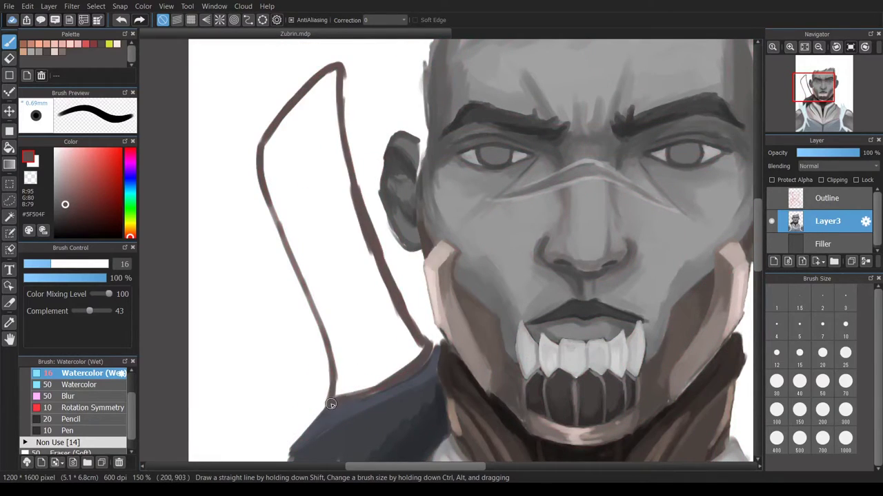
mouse_move(313, 268)
mouse_down()
mouse_move(359, 268)
mouse_move(334, 172)
mouse_move(366, 256)
mouse_move(343, 247)
mouse_move(359, 243)
mouse_move(331, 283)
mouse_move(367, 377)
mouse_move(335, 347)
mouse_move(361, 330)
mouse_move(326, 88)
mouse_move(292, 232)
mouse_move(329, 84)
mouse_move(288, 164)
mouse_move(339, 367)
mouse_move(269, 160)
mouse_move(332, 73)
mouse_move(318, 81)
mouse_move(301, 280)
mouse_up()
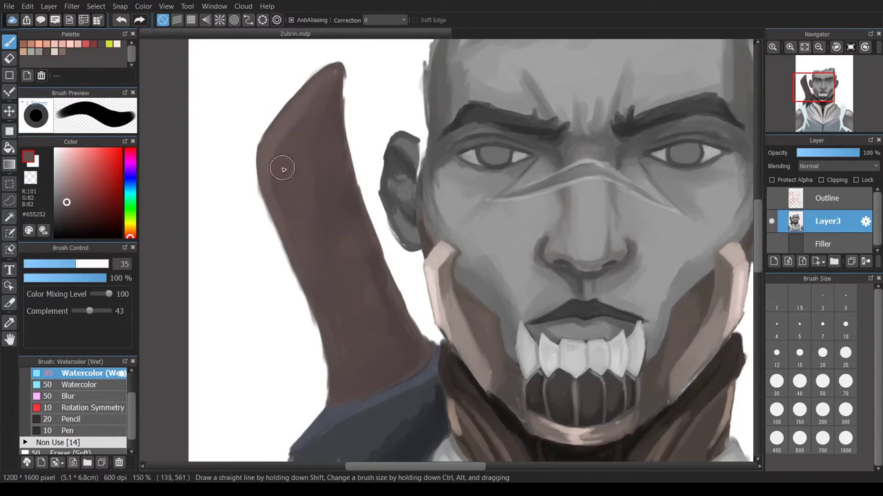
scroll(358, 248, down, 4)
scroll(373, 207, up, 2)
scroll(385, 175, down, 3)
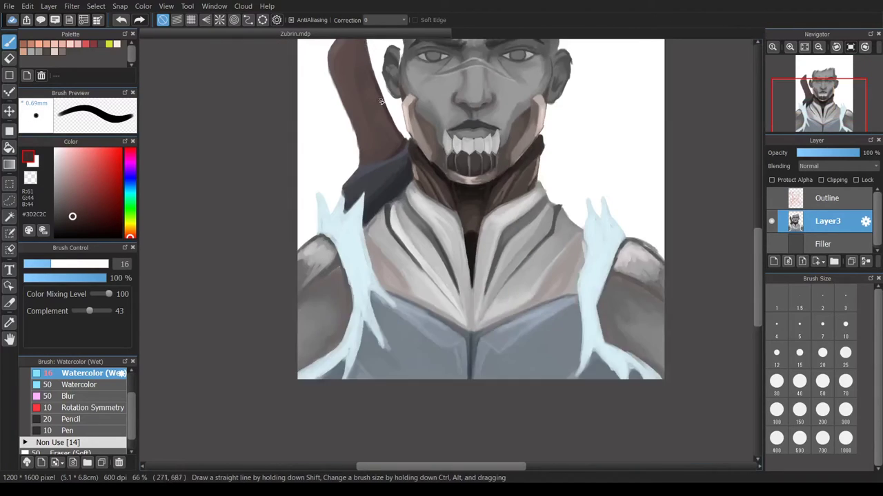
Paint a dark cap on the shaft's tip with #3E4044 and darken the edge beneath it with #413130 at brush size 16
scroll(323, 179, up, 3)
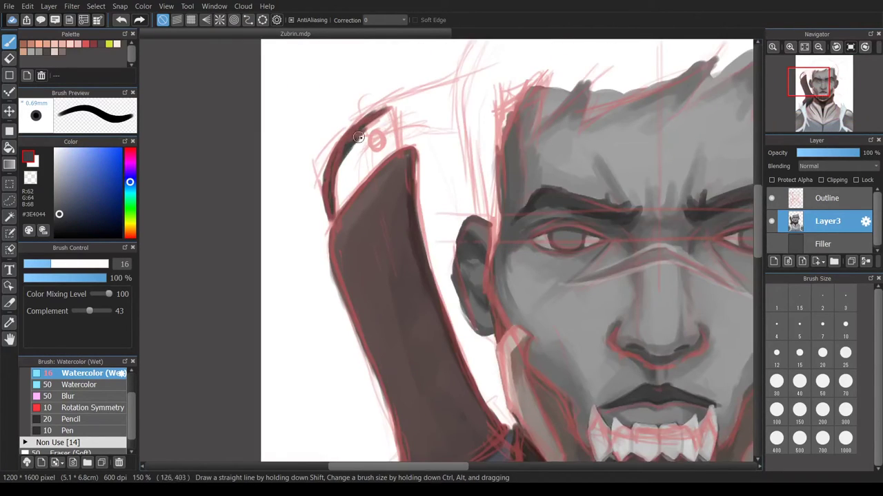
mouse_move(340, 201)
mouse_down()
mouse_move(386, 138)
mouse_move(386, 158)
mouse_up()
mouse_move(381, 120)
mouse_down()
mouse_move(388, 148)
mouse_move(327, 191)
mouse_move(355, 148)
mouse_up()
scroll(354, 147, down, 4)
scroll(314, 140, up, 6)
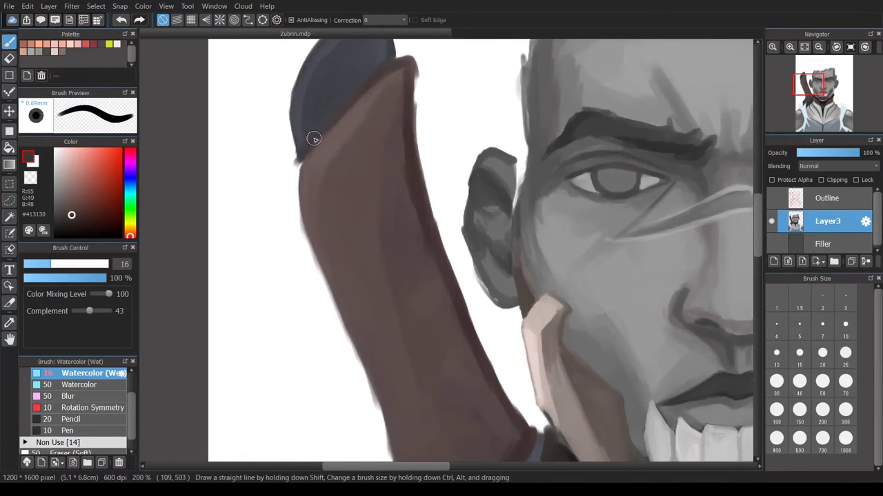
scroll(314, 140, down, 5)
scroll(478, 241, up, 5)
scroll(381, 167, down, 5)
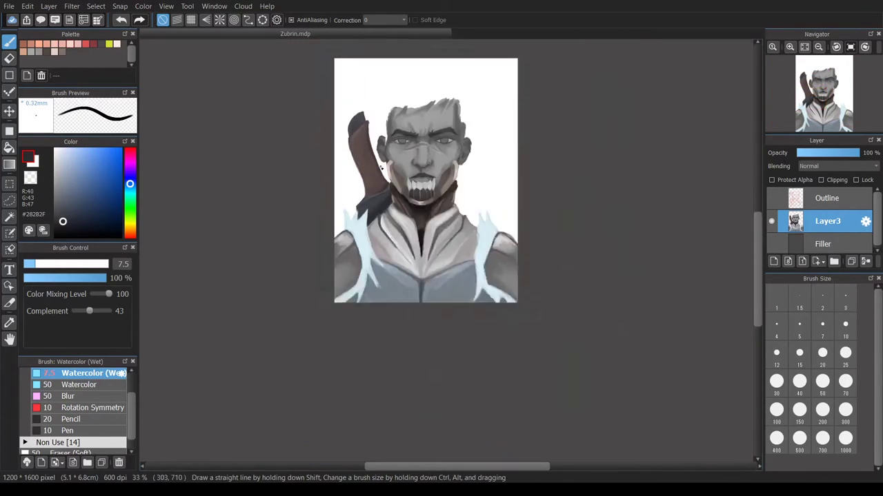
Paint the right temple hair and its forehead strands on a hair layer with #4E4F49 at brush sizes 7.5 and 13.1
scroll(380, 167, up, 2)
alt+click(497, 132)
scroll(503, 135, up, 4)
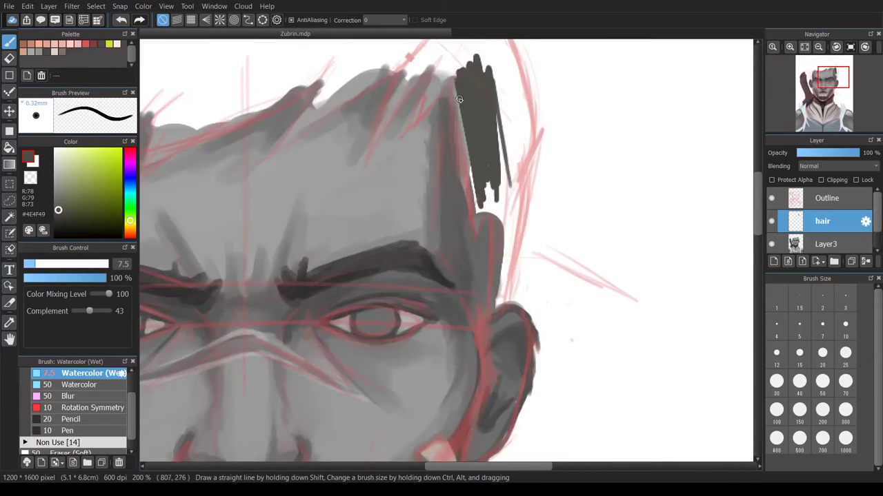
mouse_move(448, 52)
mouse_down()
mouse_move(397, 142)
mouse_move(362, 165)
mouse_up()
drag(514, 117, 491, 310)
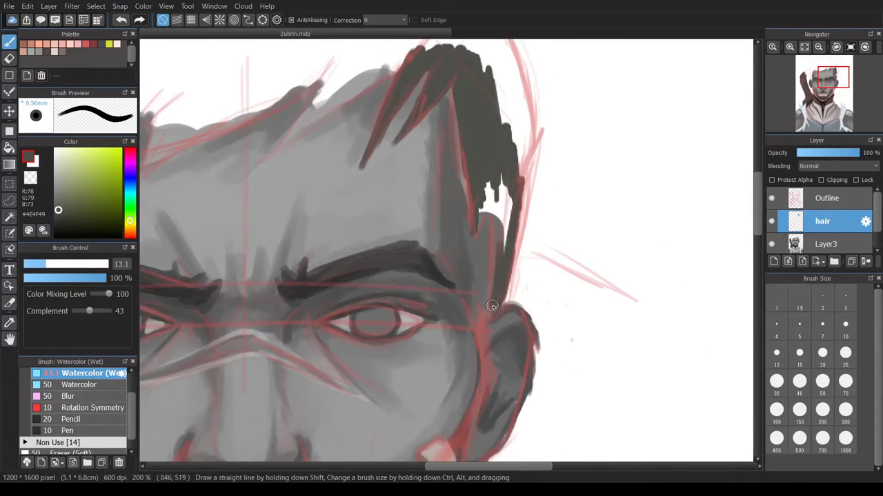
drag(511, 176, 486, 311)
mouse_move(488, 181)
mouse_down()
mouse_move(489, 245)
mouse_move(466, 252)
mouse_up()
Block in the hair's crown and upper left mass with #4E4F49 at brush size 33
scroll(469, 207, down, 3)
mouse_move(386, 117)
mouse_down()
mouse_move(410, 121)
mouse_move(331, 172)
mouse_move(386, 159)
mouse_move(345, 186)
mouse_up()
click(771, 198)
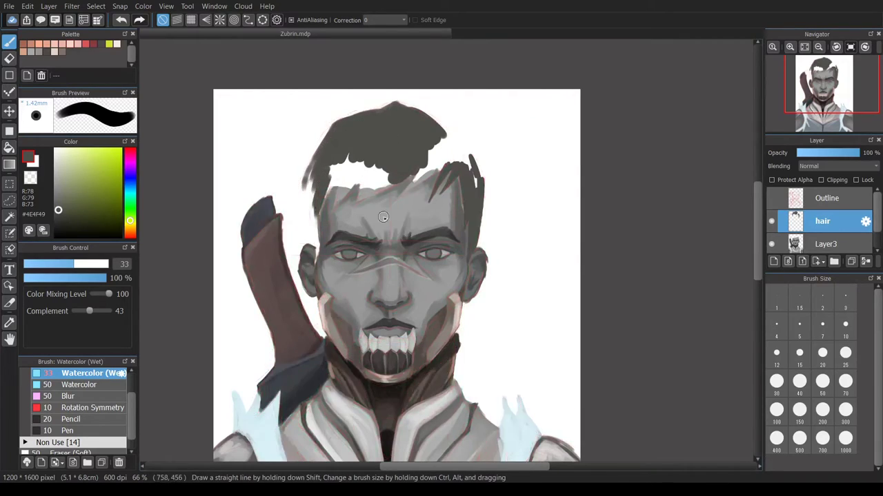
Paint the left side hair down to the ear with #4E4F49 at brush size 20
scroll(362, 206, up, 4)
drag(231, 239, 226, 376)
drag(252, 197, 238, 307)
drag(279, 124, 242, 265)
Draw the first pointed fringe strands at the left temple and fill below the crown with #4E4F49 at brush size 20
click(771, 198)
drag(310, 114, 265, 214)
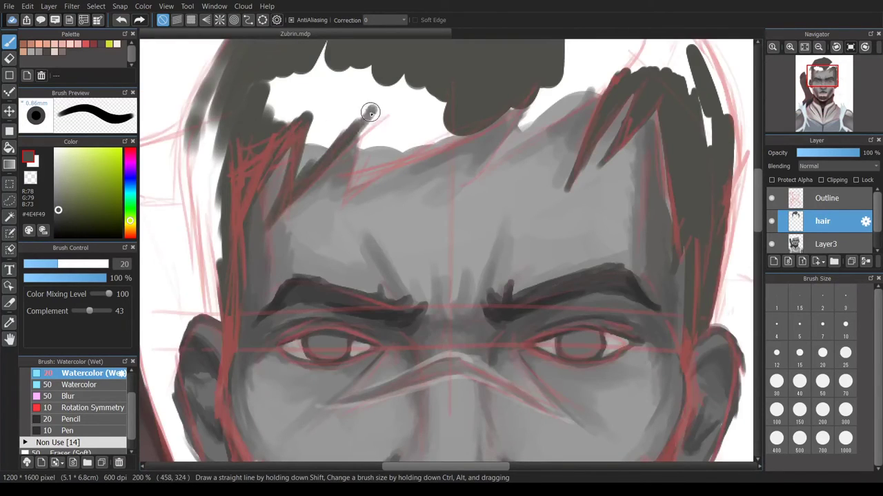
drag(345, 68, 375, 138)
drag(428, 44, 536, 133)
Paint pointed fringe strands across the forehead and fill the gaps above them with #4E4F49 at brush size 20
click(771, 198)
drag(406, 167, 327, 215)
drag(516, 110, 359, 193)
drag(602, 90, 443, 207)
drag(610, 60, 486, 166)
drag(456, 100, 365, 181)
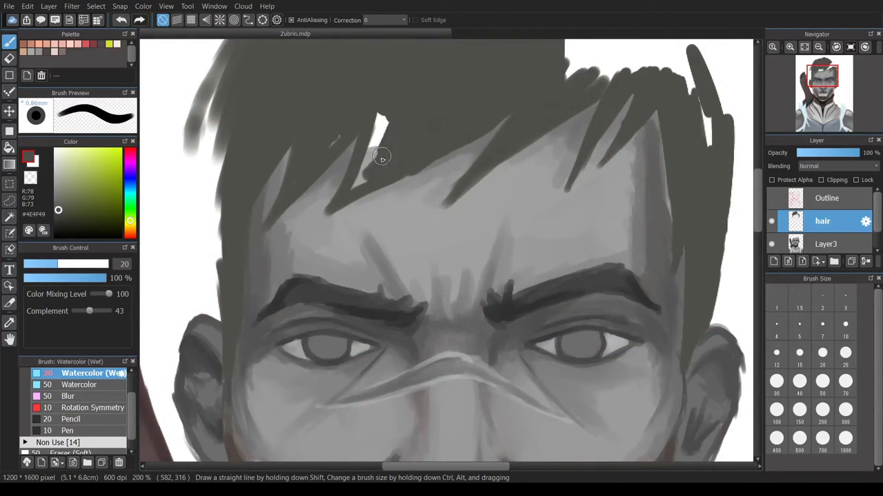
Fill the remaining gaps in the crown and right side hair and even out the hair's outer edges with #4E4F49
click(771, 198)
scroll(448, 248, up, 3)
drag(665, 155, 582, 226)
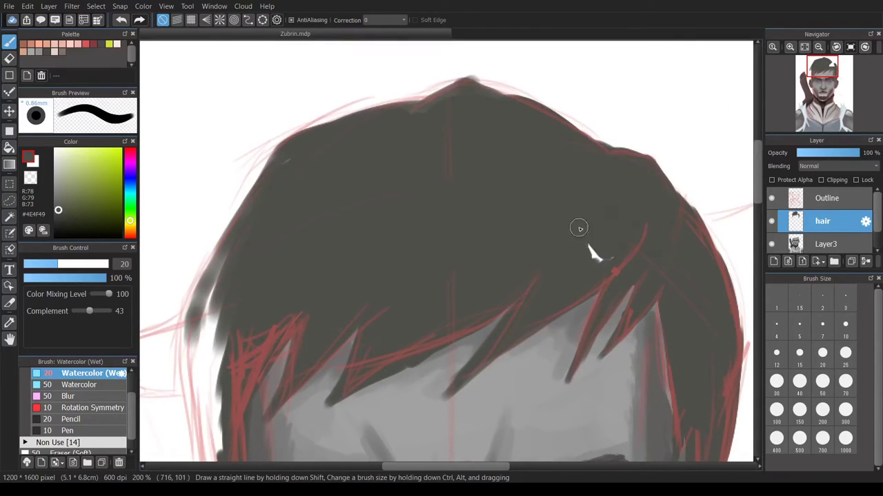
scroll(367, 169, down, 2)
drag(367, 169, 324, 253)
drag(390, 96, 324, 218)
scroll(325, 217, down, 3)
scroll(468, 252, up, 4)
drag(497, 414, 469, 252)
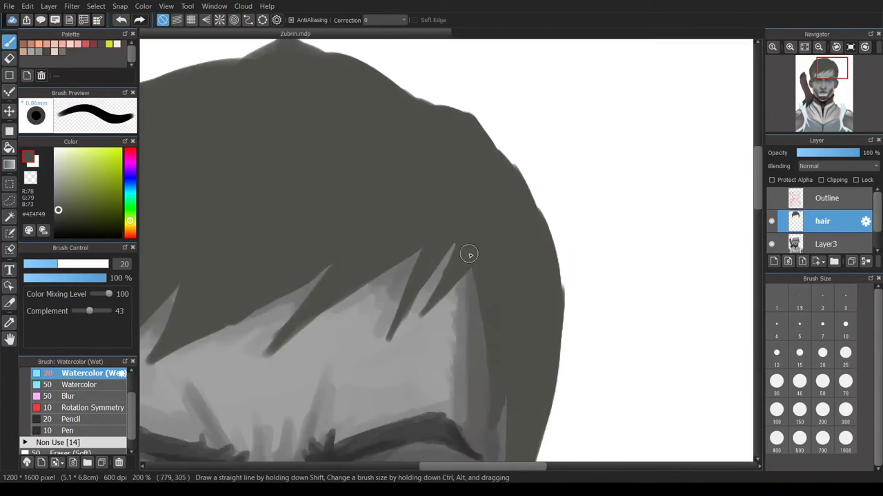
Paint strand shadows over the hair with #3C3F34 at brush size 32, and darken the sides with #2C2D28 at size 23
scroll(469, 253, down, 4)
click(771, 198)
scroll(848, 246, down, 1)
scroll(302, 181, up, 2)
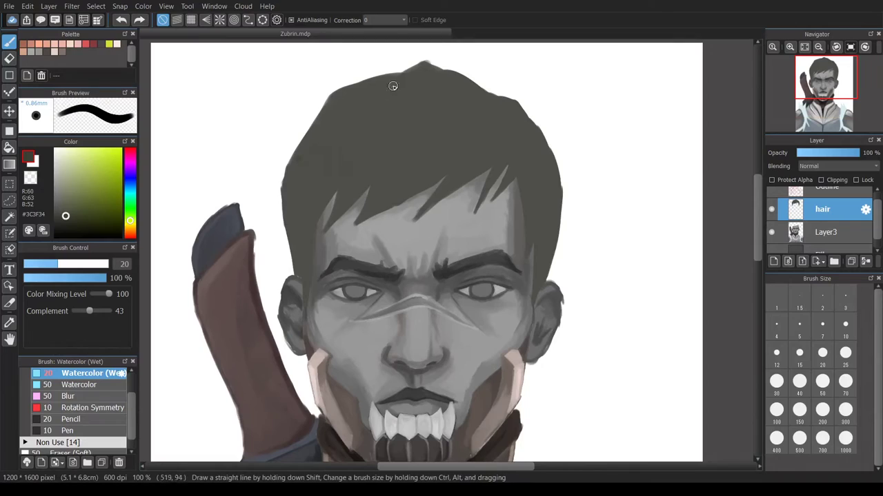
ctrl+alt+drag(323, 207, 306, 140)
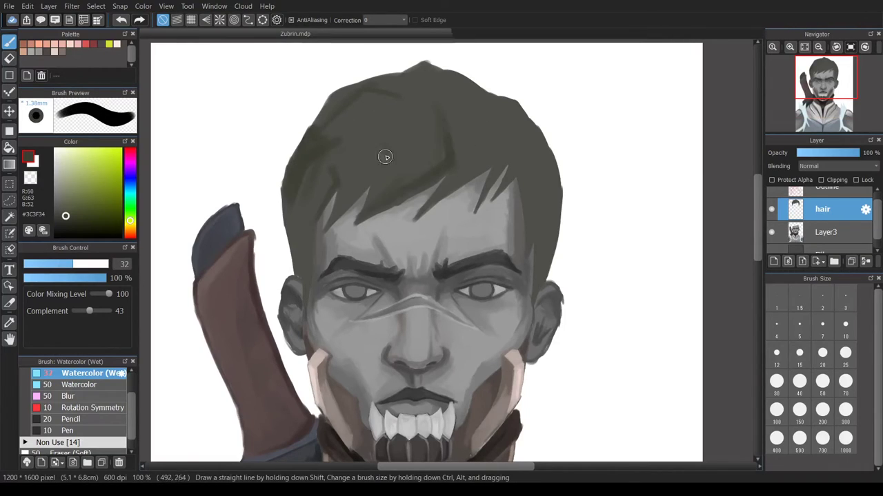
drag(404, 119, 353, 198)
drag(499, 100, 458, 165)
drag(476, 211, 509, 137)
drag(552, 245, 560, 178)
ctrl+alt+drag(560, 178, 568, 204)
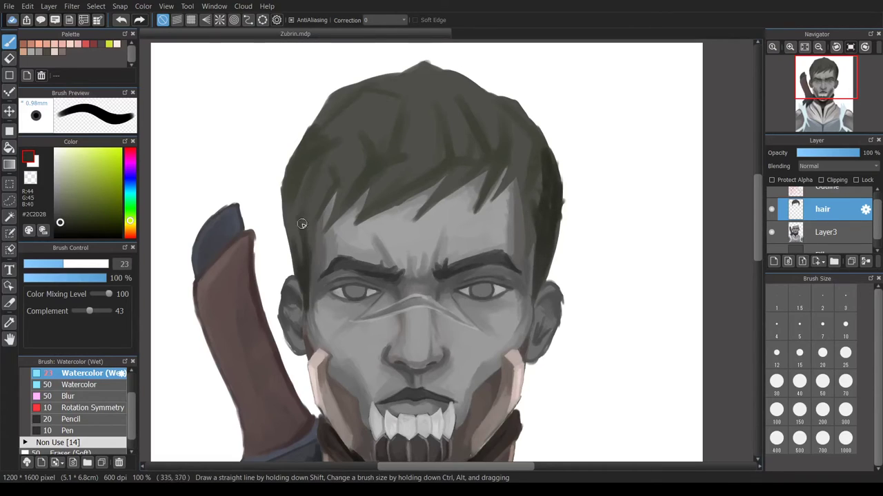
drag(296, 216, 304, 155)
Deepen and blend the strands across the crown and fringe with the Watercolor brush at size 42
click(82, 385)
ctrl+alt+drag(314, 207, 324, 176)
alt+click(324, 172)
mouse_move(354, 93)
mouse_down()
mouse_move(363, 92)
mouse_move(380, 134)
mouse_up()
scroll(380, 133, up, 1)
mouse_move(341, 161)
mouse_down()
mouse_move(421, 199)
mouse_move(444, 118)
mouse_move(351, 258)
mouse_move(469, 244)
mouse_move(535, 104)
mouse_move(614, 246)
mouse_move(577, 202)
mouse_move(605, 191)
mouse_up()
scroll(605, 191, down, 1)
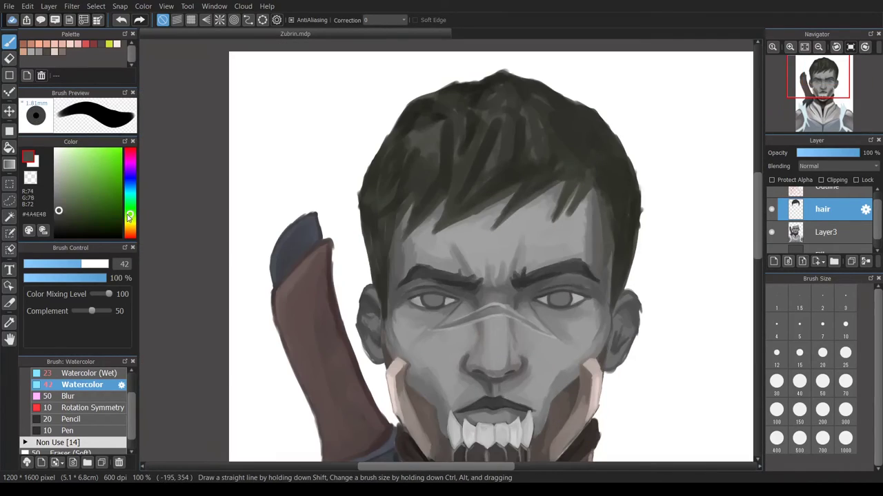
Add lighter strands over the crown, fringe and right side hair with #4E4F49 at Watercolor brush size 24
drag(416, 207, 386, 127)
drag(431, 90, 622, 207)
scroll(530, 91, down, 2)
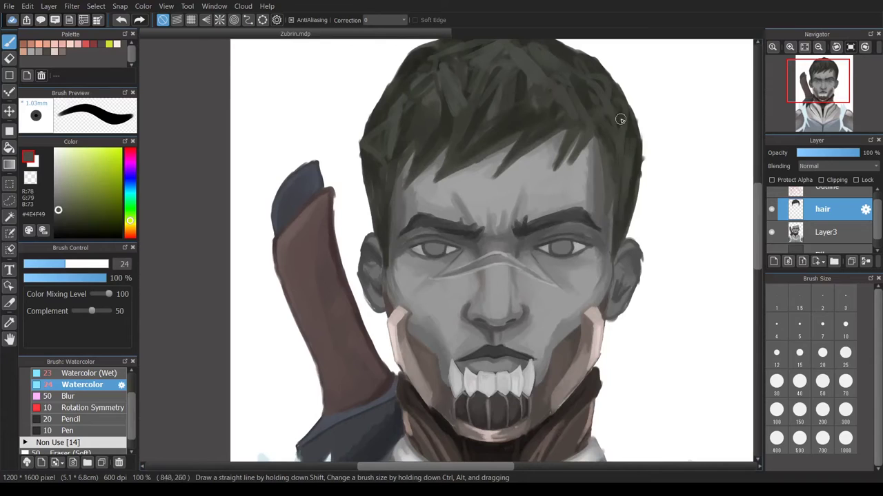
Darken the brown back-slung shaft with #483B3A at Watercolor brush size 21
scroll(606, 126, down, 2)
scroll(308, 166, up, 4)
scroll(617, 184, down, 2)
alt+click(351, 188)
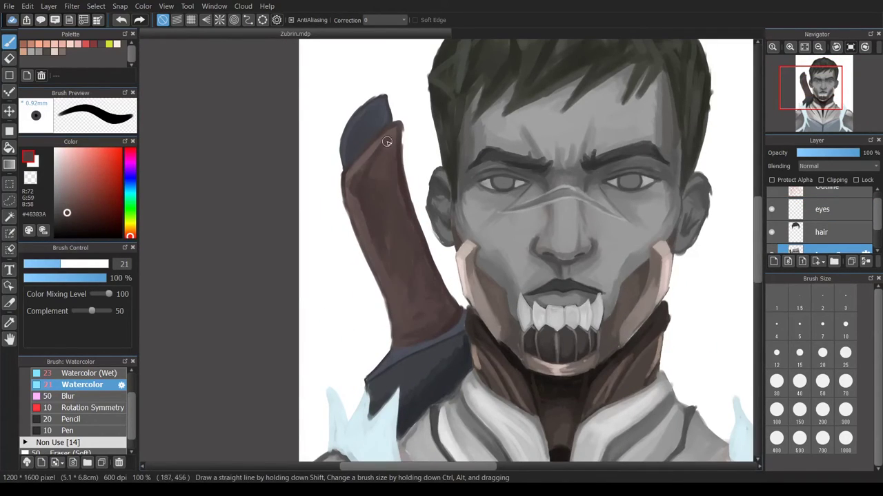
scroll(376, 152, down, 2)
Paint the whites of both eyes on the eyes layer with #C1C1C1 and #DBDBDB at brush size 5.1
alt+click(424, 186)
scroll(424, 186, up, 5)
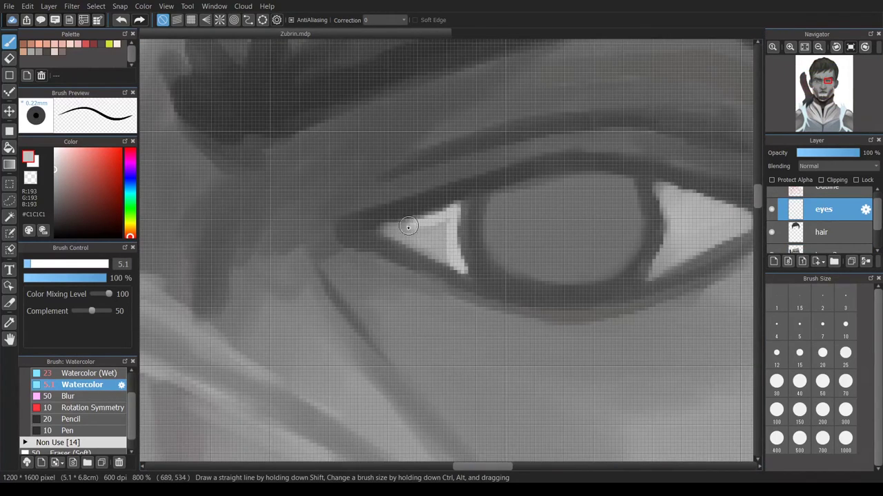
scroll(666, 197, right, 5)
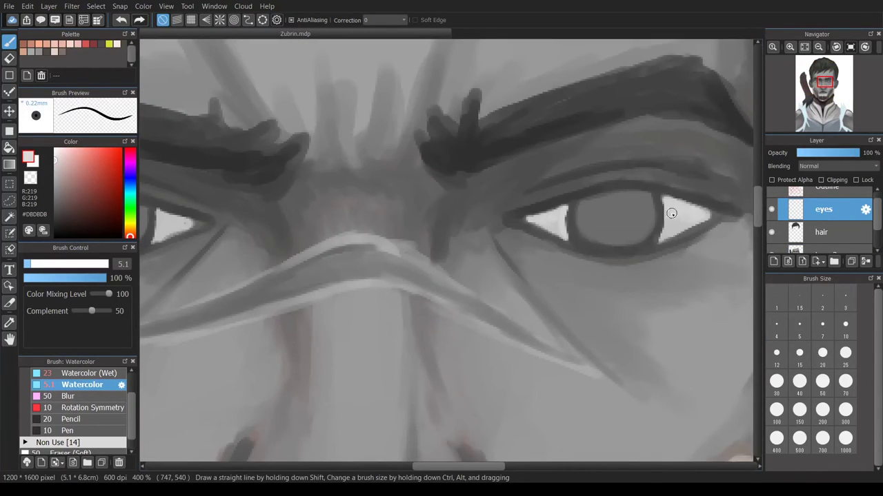
scroll(305, 200, up, 1)
Paint the left eye's iris with #818181 at Watercolor (Wet) size 6.9 and its pupil with #444444 at size 2.8
alt+click(306, 201)
key(b)
drag(459, 211, 407, 216)
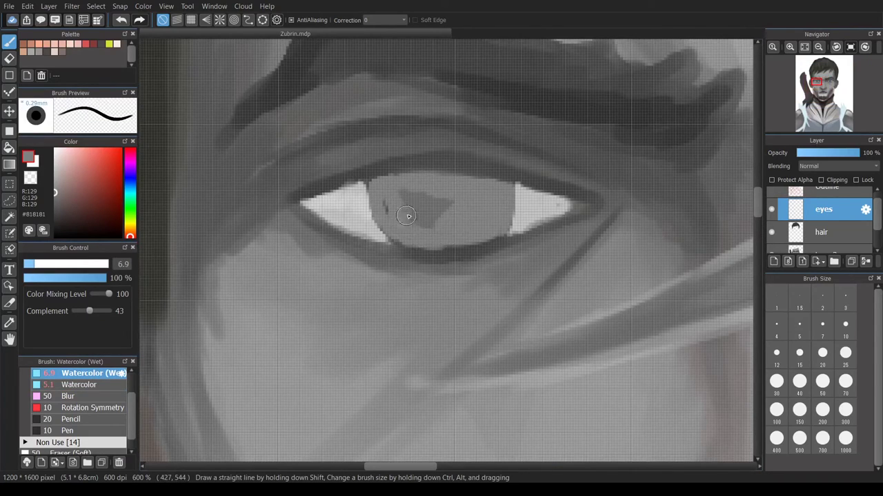
alt+click(393, 181)
drag(393, 181, 499, 204)
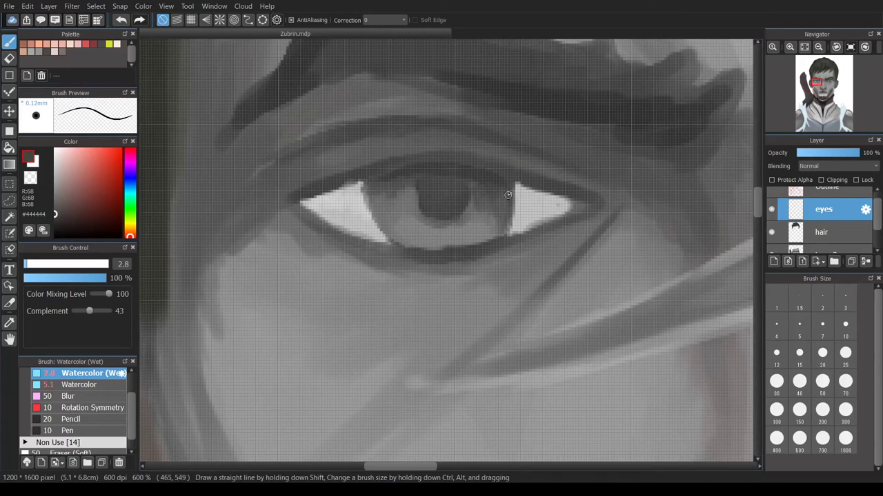
Refine the left iris shading around the pupil with #646464 at brush size 2.8
scroll(419, 171, down, 8)
scroll(468, 222, up, 9)
alt+click(468, 222)
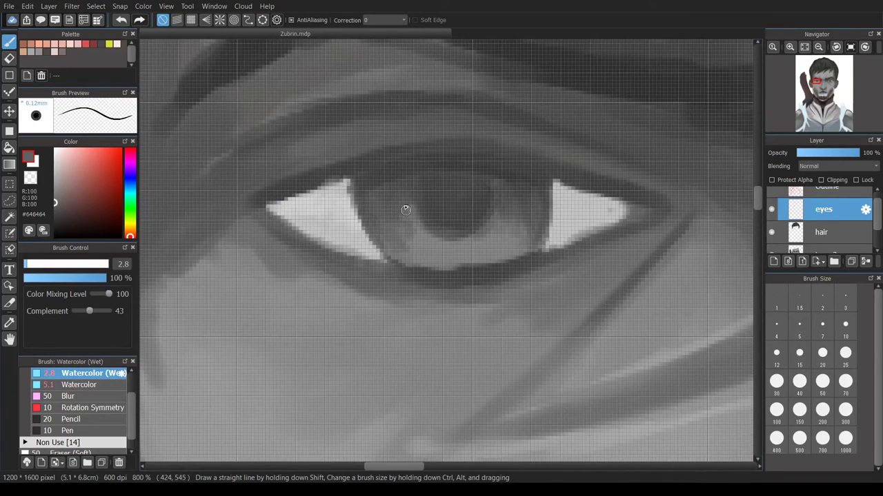
scroll(410, 233, down, 8)
Shade the right eye's iris with #646464 and #5A5A5A and place its pupil with #4B4A4A at brush size 2.8
scroll(681, 226, up, 8)
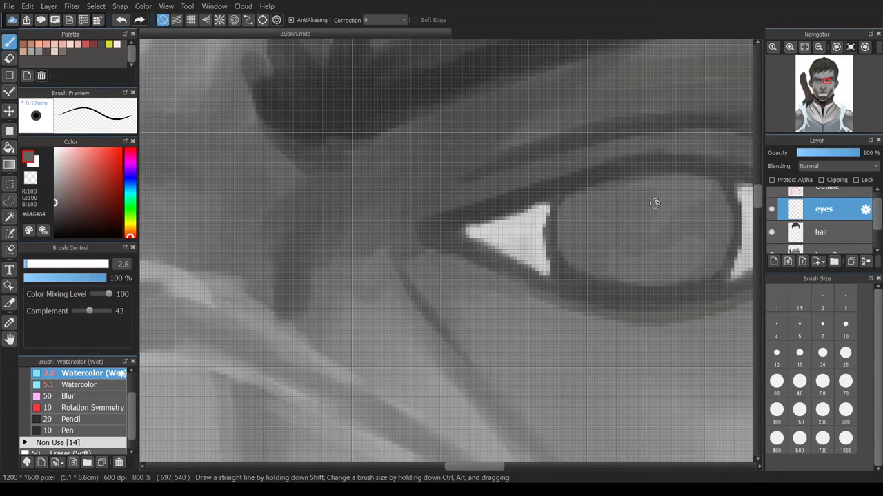
scroll(624, 228, down, 8)
scroll(630, 187, up, 8)
alt+click(553, 124)
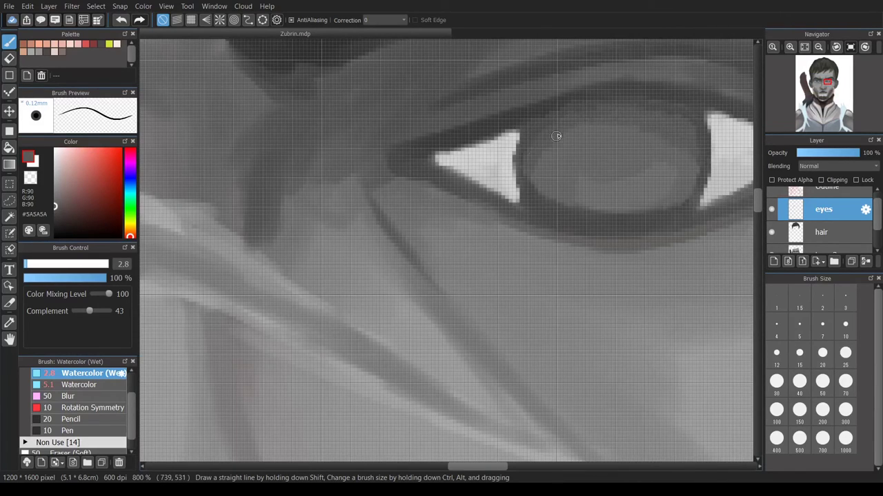
drag(569, 133, 591, 138)
scroll(591, 138, down, 8)
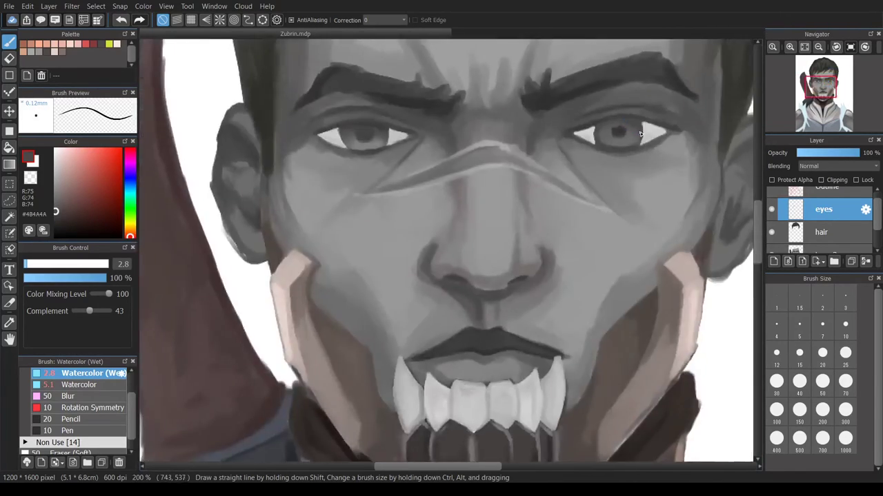
Shade the right iris below the upper eyelid and build up the tones around its pupil at brush size 2.8
scroll(502, 75, up, 8)
drag(441, 96, 503, 75)
scroll(502, 75, down, 8)
scroll(483, 138, up, 9)
click(55, 212)
scroll(419, 184, down, 8)
scroll(419, 184, up, 8)
alt+click(473, 141)
scroll(536, 155, down, 6)
Define the right pupil and the iris's dark upper edge with #424242 and #404040 at brush size 2.8
alt+click(689, 246)
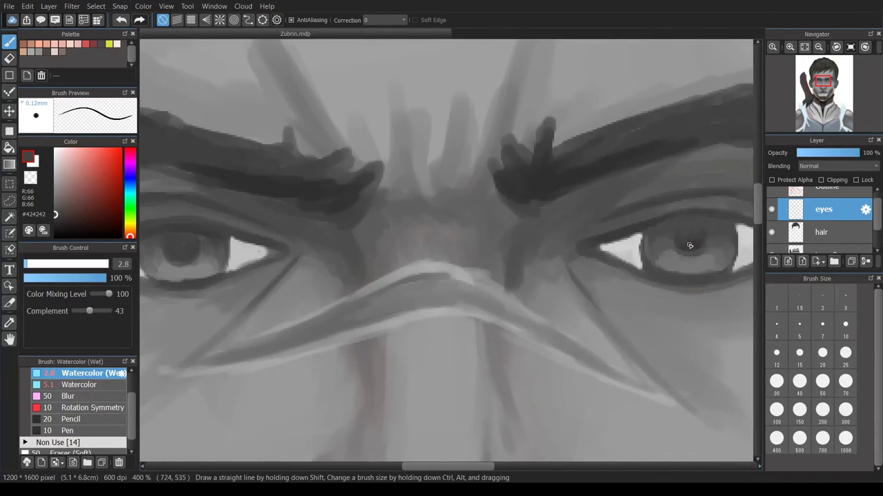
scroll(699, 219, up, 5)
scroll(641, 177, down, 5)
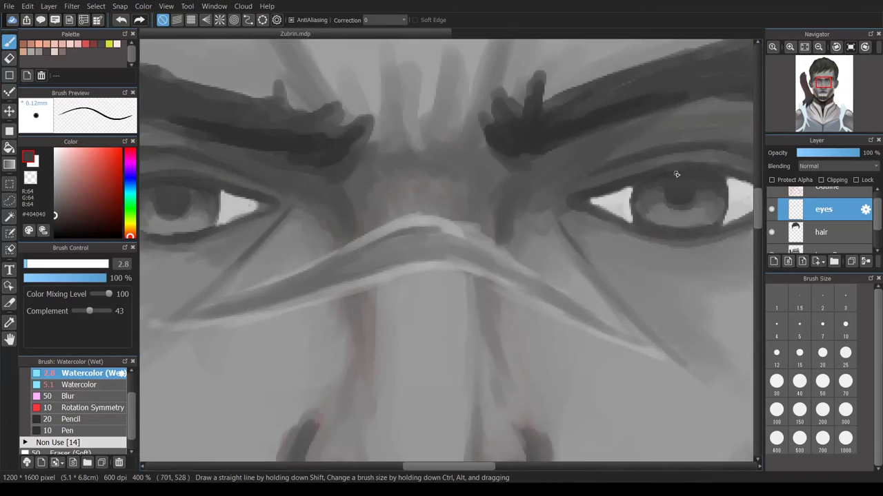
alt+click(680, 174)
scroll(489, 203, up, 3)
scroll(445, 147, down, 8)
Fill the background on the Filler layer with a linear Foreground-Background grey gradient that lightens towards the top
click(828, 242)
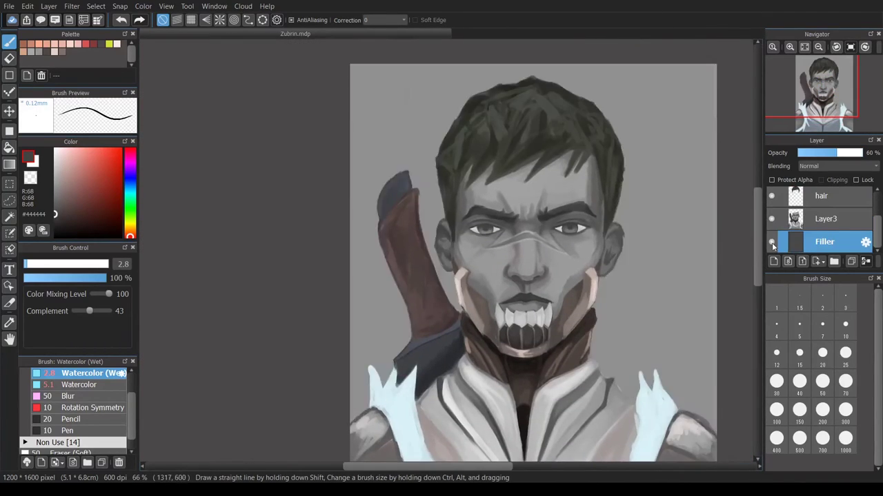
click(53, 193)
click(799, 410)
mouse_move(414, 331)
mouse_down()
mouse_move(528, 138)
mouse_move(606, 331)
mouse_up()
scroll(687, 243, down, 2)
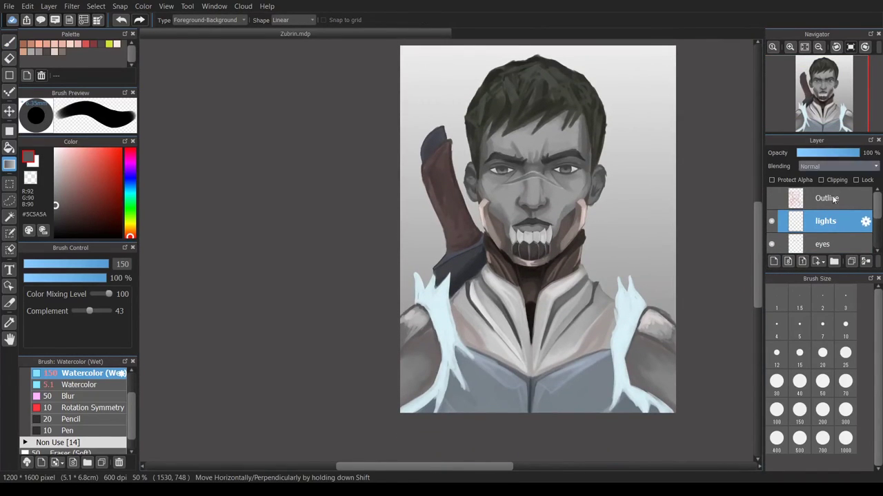
Brush soft highlights on the arms and chest armour with #7A7A7A and #979797 at size 150 on the Hard Light lights layer
key(b)
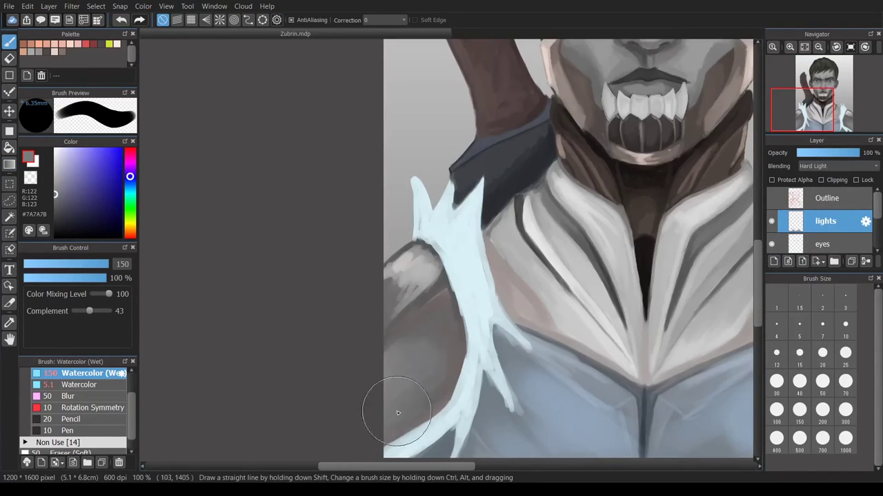
drag(397, 413, 400, 286)
drag(606, 427, 591, 354)
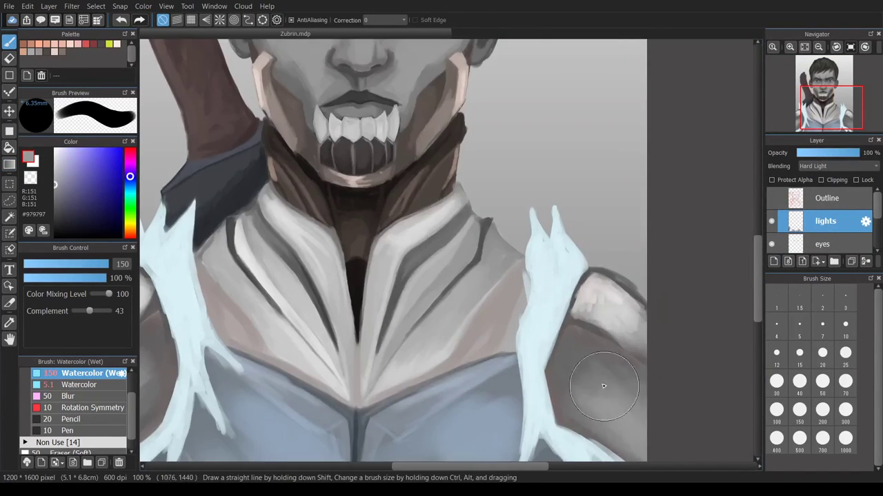
mouse_move(407, 372)
mouse_down()
mouse_move(384, 311)
mouse_move(414, 359)
mouse_up()
Brighten the collar panels and shoulder caps with #B1B1B1 at brush size 49
drag(469, 248, 465, 308)
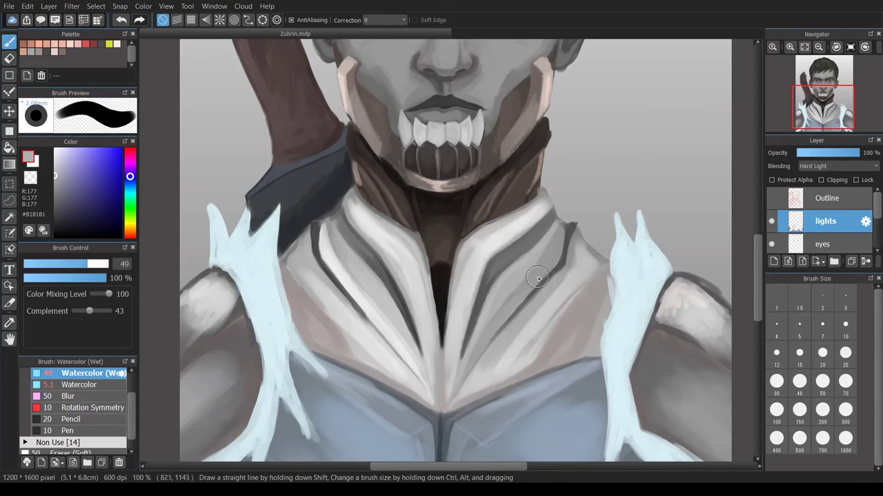
scroll(465, 308, up, 3)
drag(610, 234, 589, 293)
mouse_move(264, 317)
mouse_down()
mouse_move(242, 227)
mouse_move(311, 276)
mouse_up()
scroll(311, 276, down, 2)
Highlight the jaw piece and neck cords with #C6B2AC and deepen the neck shadows with #2C2623 at brush size 25
scroll(274, 324, up, 3)
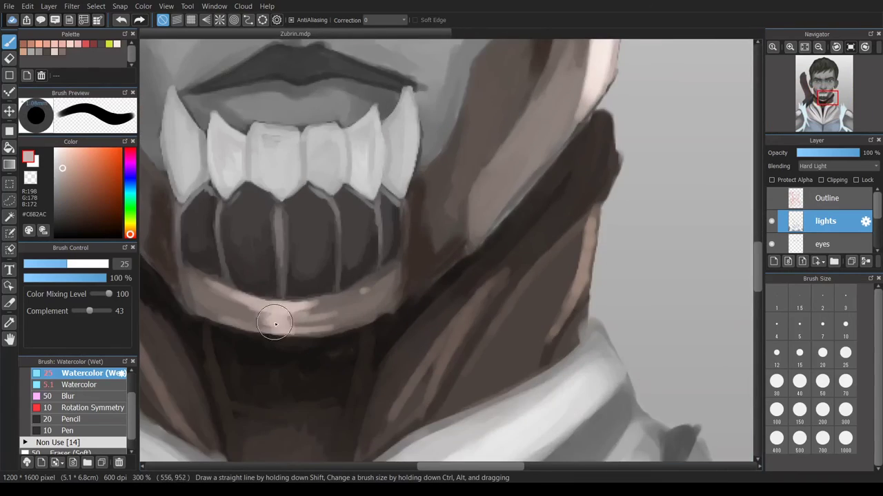
scroll(275, 324, down, 3)
scroll(333, 332, up, 1)
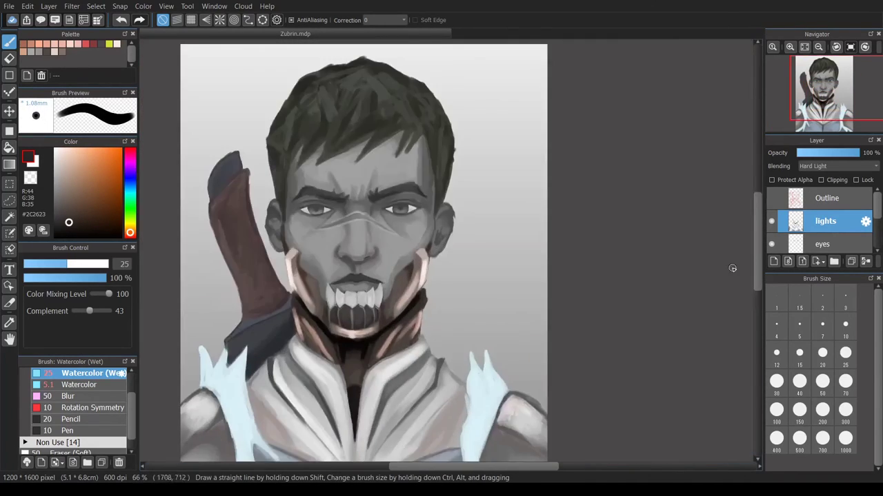
Darken the collar's central gap and fold lines at brush size 15, starting with #191514
click(50, 268)
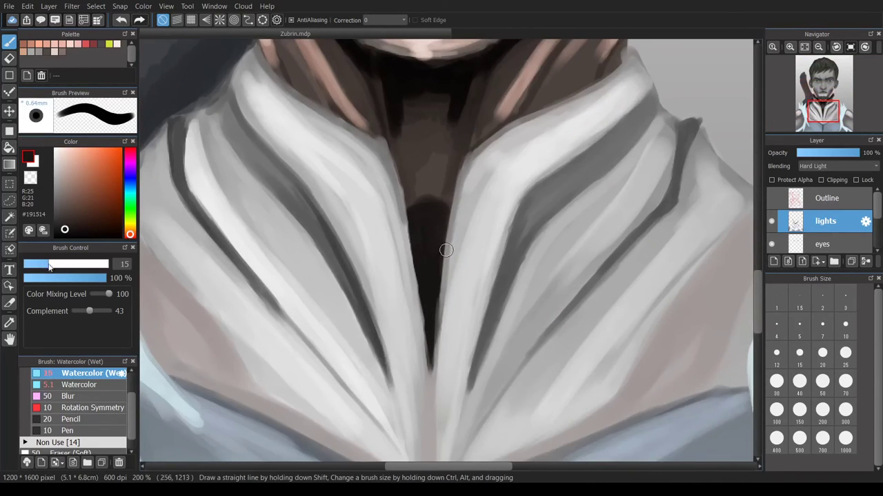
alt+click(499, 283)
drag(469, 385, 564, 201)
drag(695, 118, 677, 169)
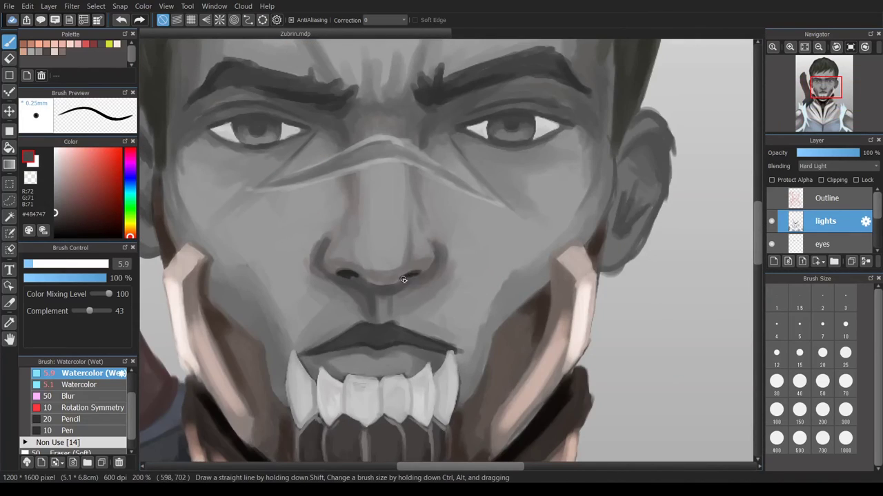
Sharpen the nose contours and the frown lines between the brows with #484747 at brush size 5.9
scroll(331, 257, up, 2)
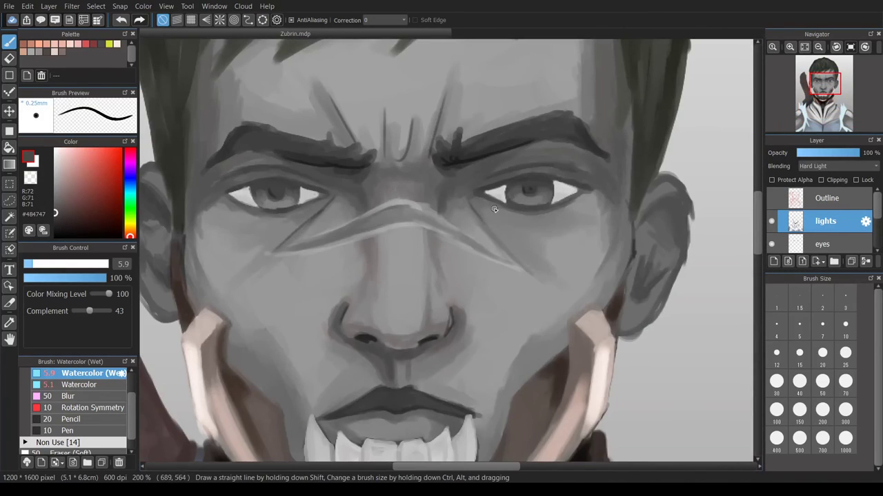
scroll(433, 229, down, 3)
scroll(486, 349, up, 4)
Highlight the edges of the jaw piece's teeth with #C3C2C2 at brush size 5.9
alt+click(486, 349)
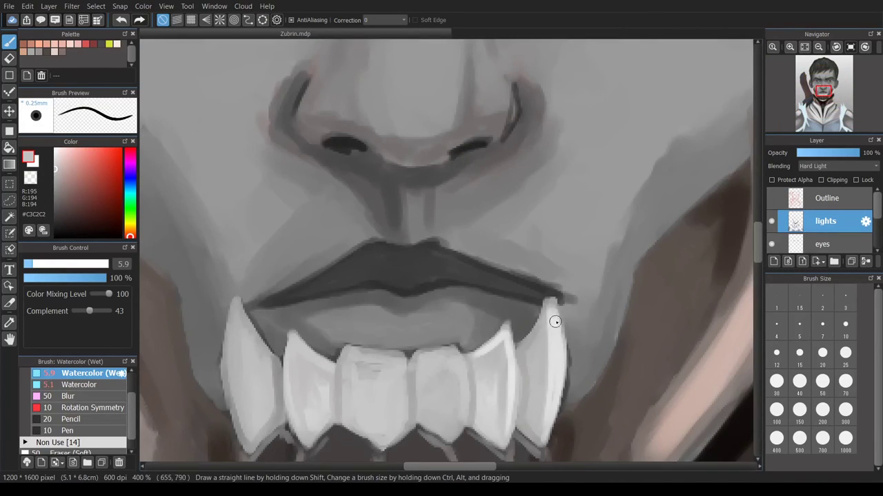
scroll(555, 321, down, 1)
drag(433, 355, 451, 338)
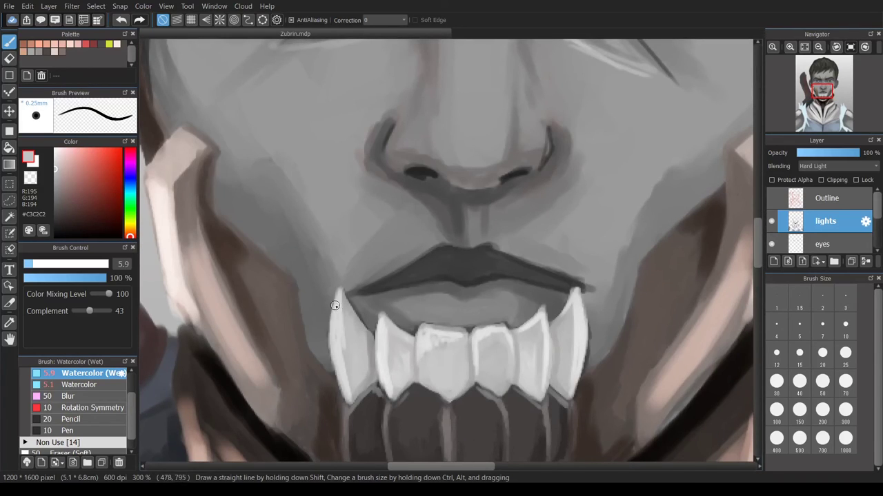
scroll(335, 306, down, 3)
Add lighting to the shaft's blue-grey tip and lower fitting, using #45464F at brush size 19
scroll(165, 193, up, 2)
alt+click(310, 172)
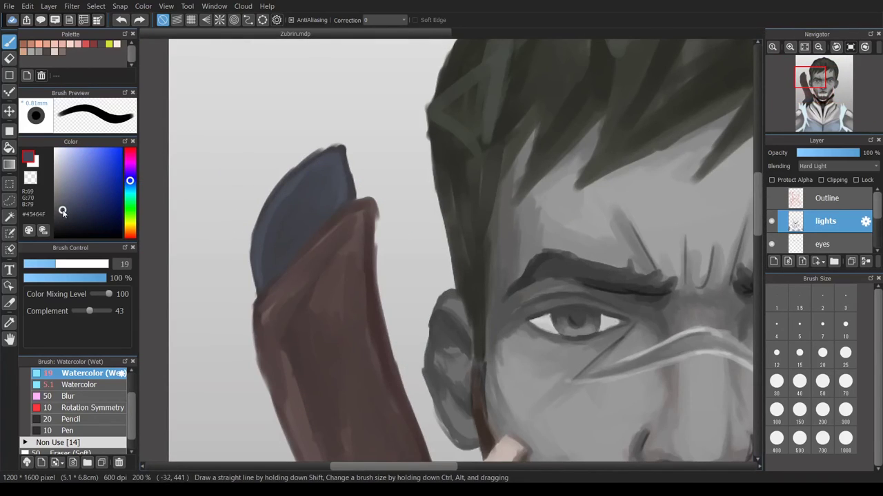
scroll(319, 180, down, 3)
scroll(319, 180, up, 2)
alt+click(318, 180)
scroll(204, 245, down, 2)
Brighten the icy shoulder straps with #D8EFF6 at brush size 113 on the lights layer
alt+click(242, 204)
drag(242, 204, 286, 272)
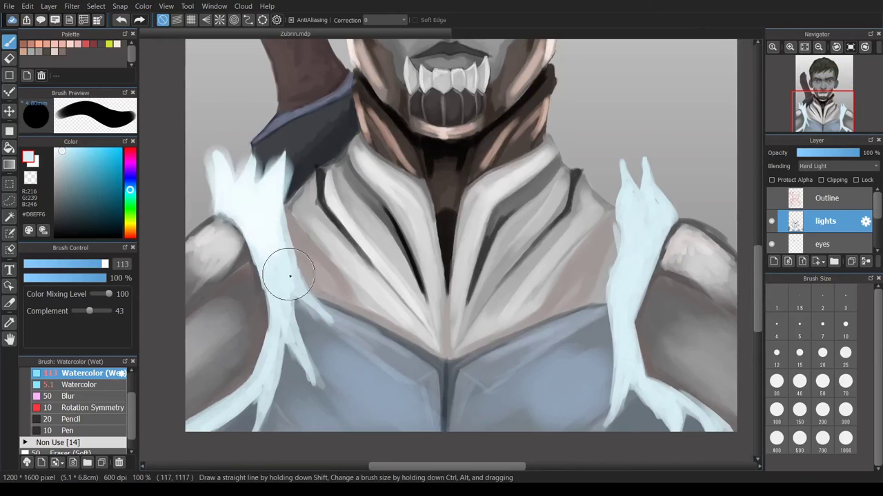
scroll(317, 359, down, 2)
Brush translucent icy haze over the straps and chest with #EEF5F8 and #C5E7F1 on a new layer at 90% opacity
key(ctrl+shift+n)
scroll(463, 295, up, 2)
scroll(483, 290, down, 2)
alt+click(552, 276)
drag(552, 276, 630, 265)
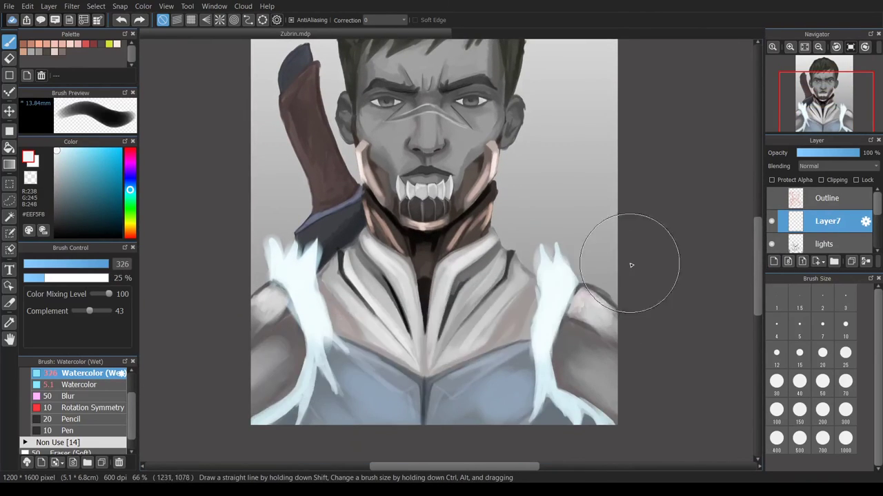
drag(582, 290, 276, 311)
key(ctrl+z)
drag(536, 335, 262, 419)
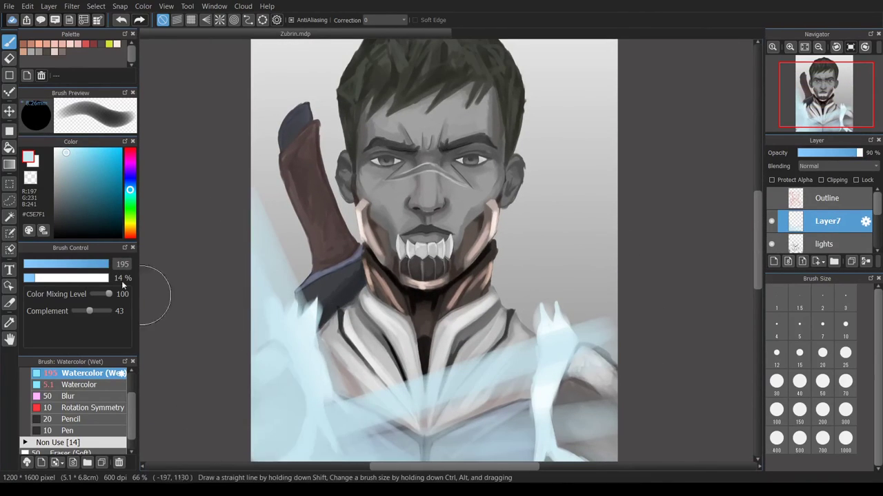
scroll(573, 89, down, 2)
mouse_move(573, 89)
mouse_down()
mouse_move(572, 78)
mouse_move(482, 206)
mouse_up()
key(ctrl+z)
key(ctrl+z)
drag(538, 97, 321, 399)
key(ctrl+z)
Sweep broad translucent #C5E7F1 bands across the portrait with the Pen brush at size 296 and 47% opacity
scroll(321, 399, up, 2)
click(67, 430)
drag(197, 423, 665, 193)
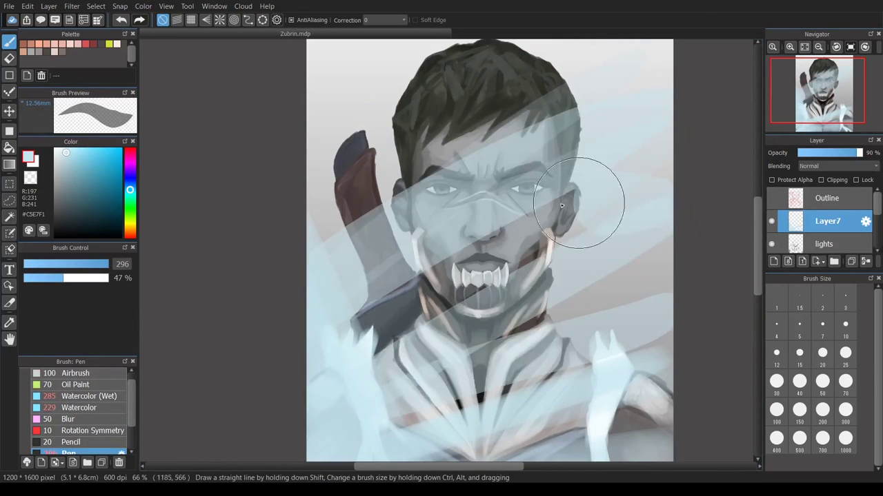
scroll(592, 240, down, 3)
scroll(526, 250, up, 2)
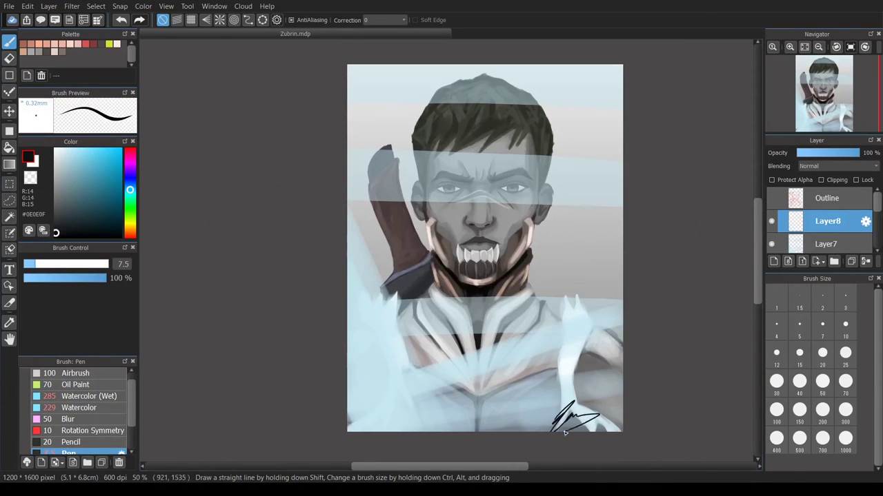